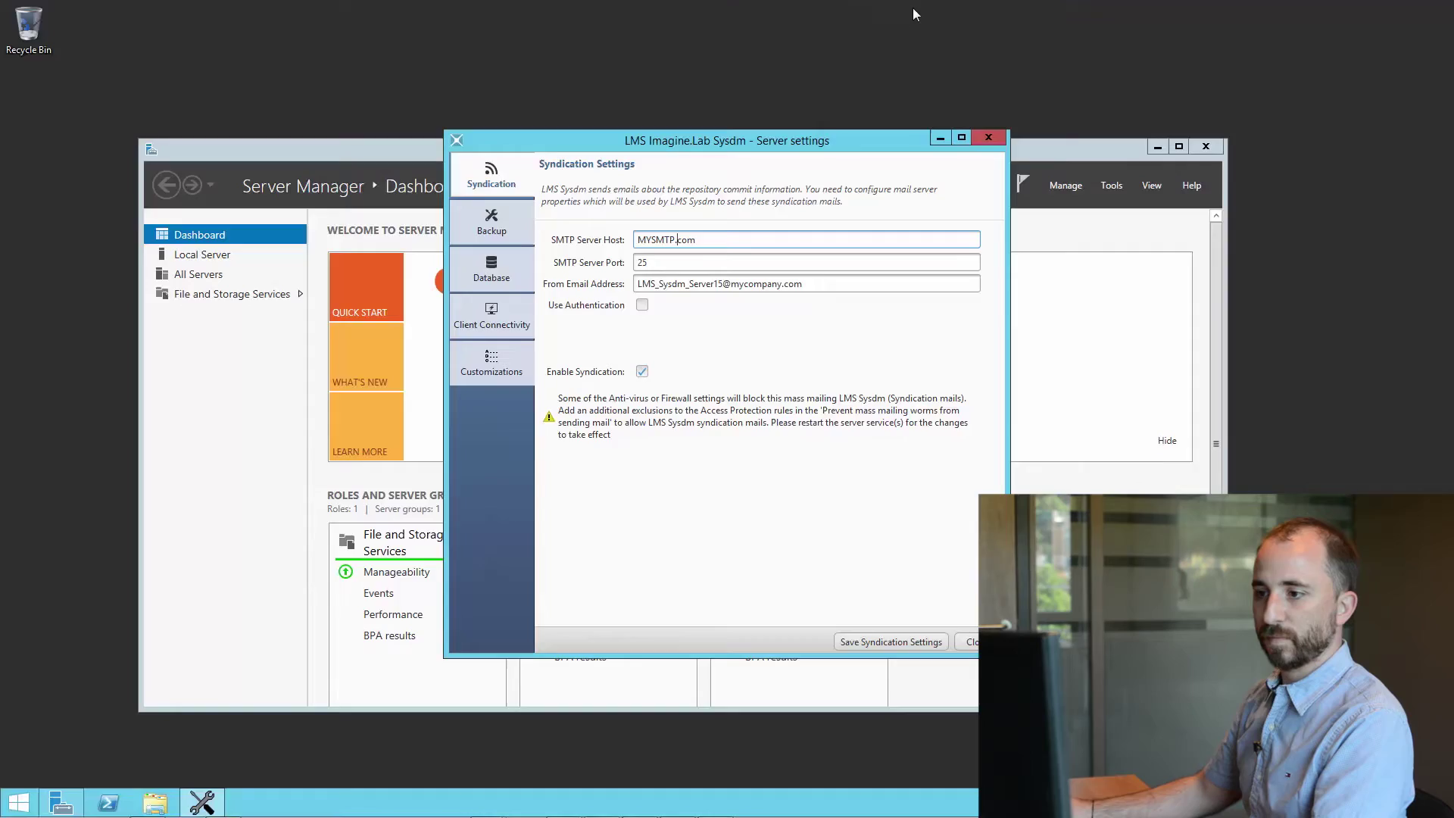
# Step: Back in the local client, log in to the Server in Lyon with the existing user ID and password
pyautogui.click(914, 12)
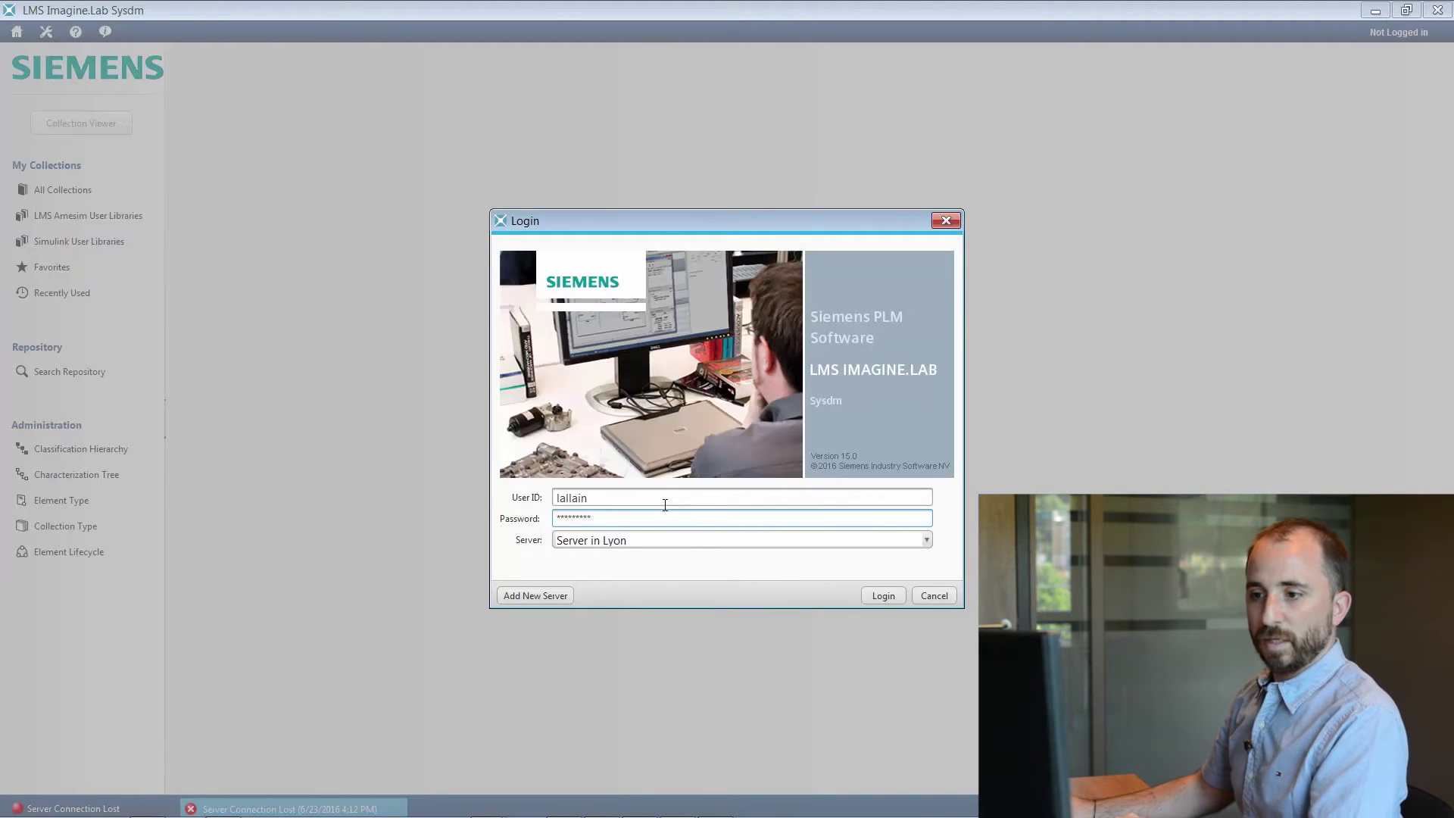
pyautogui.moveTo(603, 496); pyautogui.dragTo(557, 498)
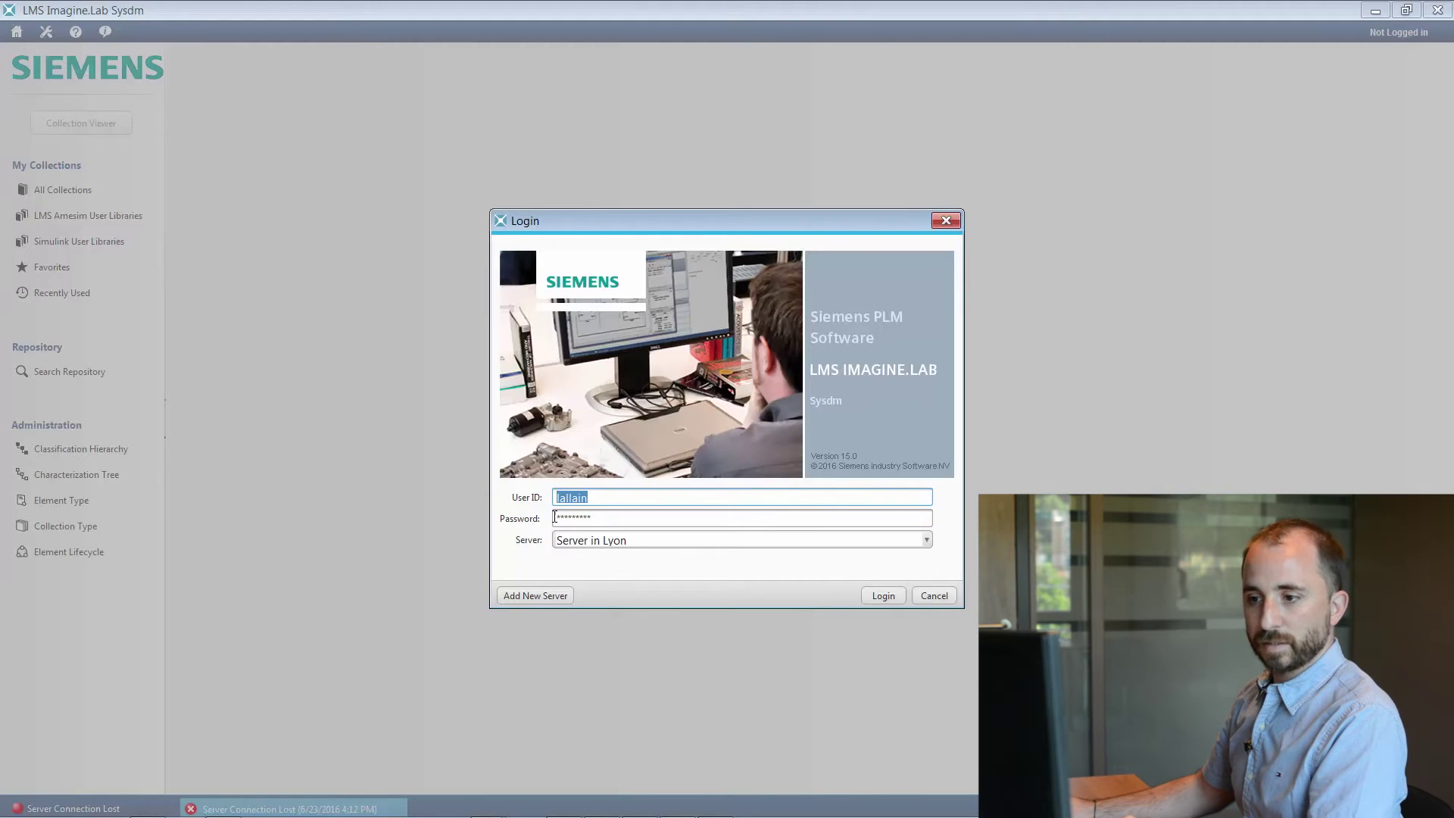
pyautogui.click(604, 513)
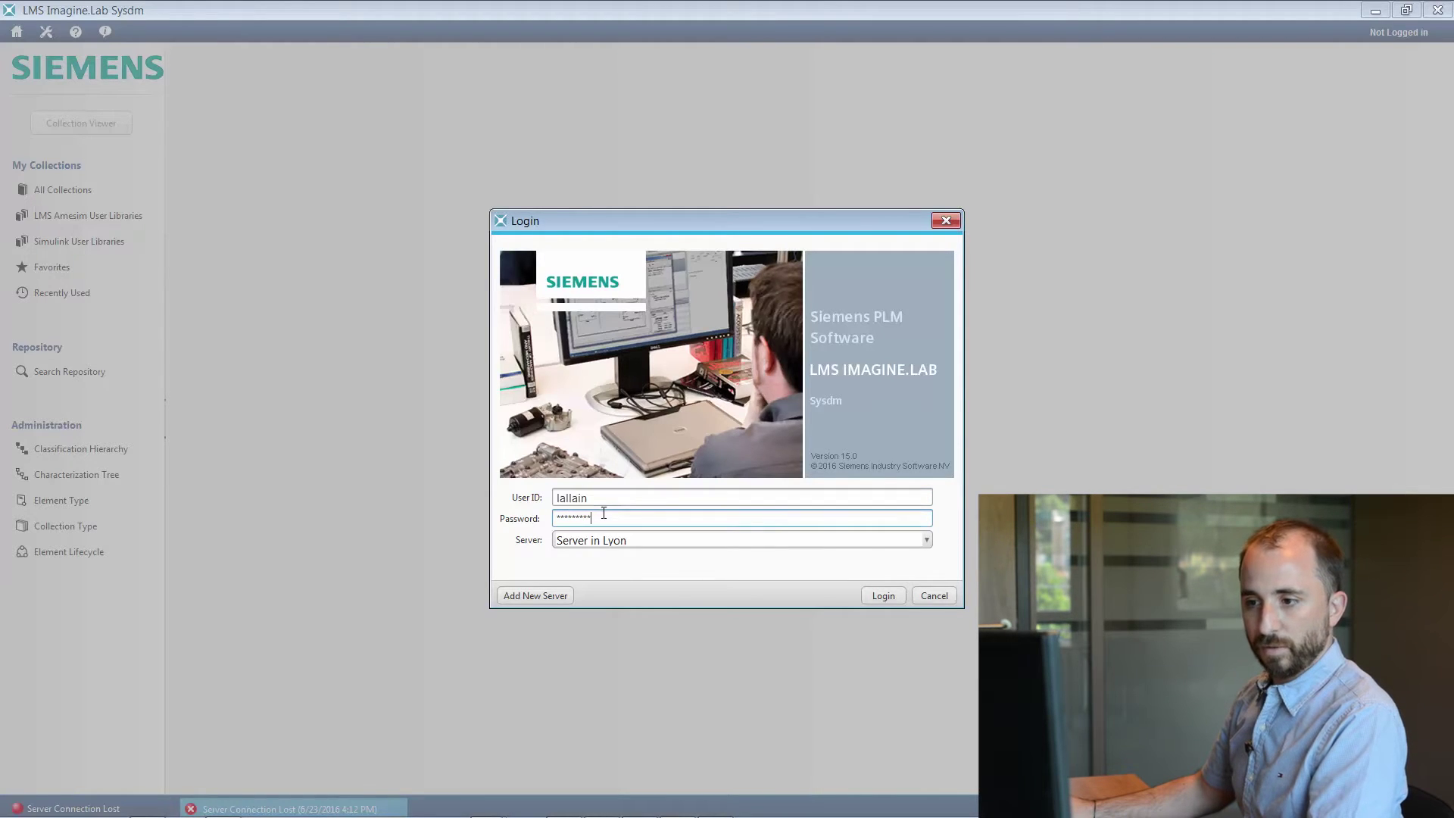
pyautogui.click(881, 596)
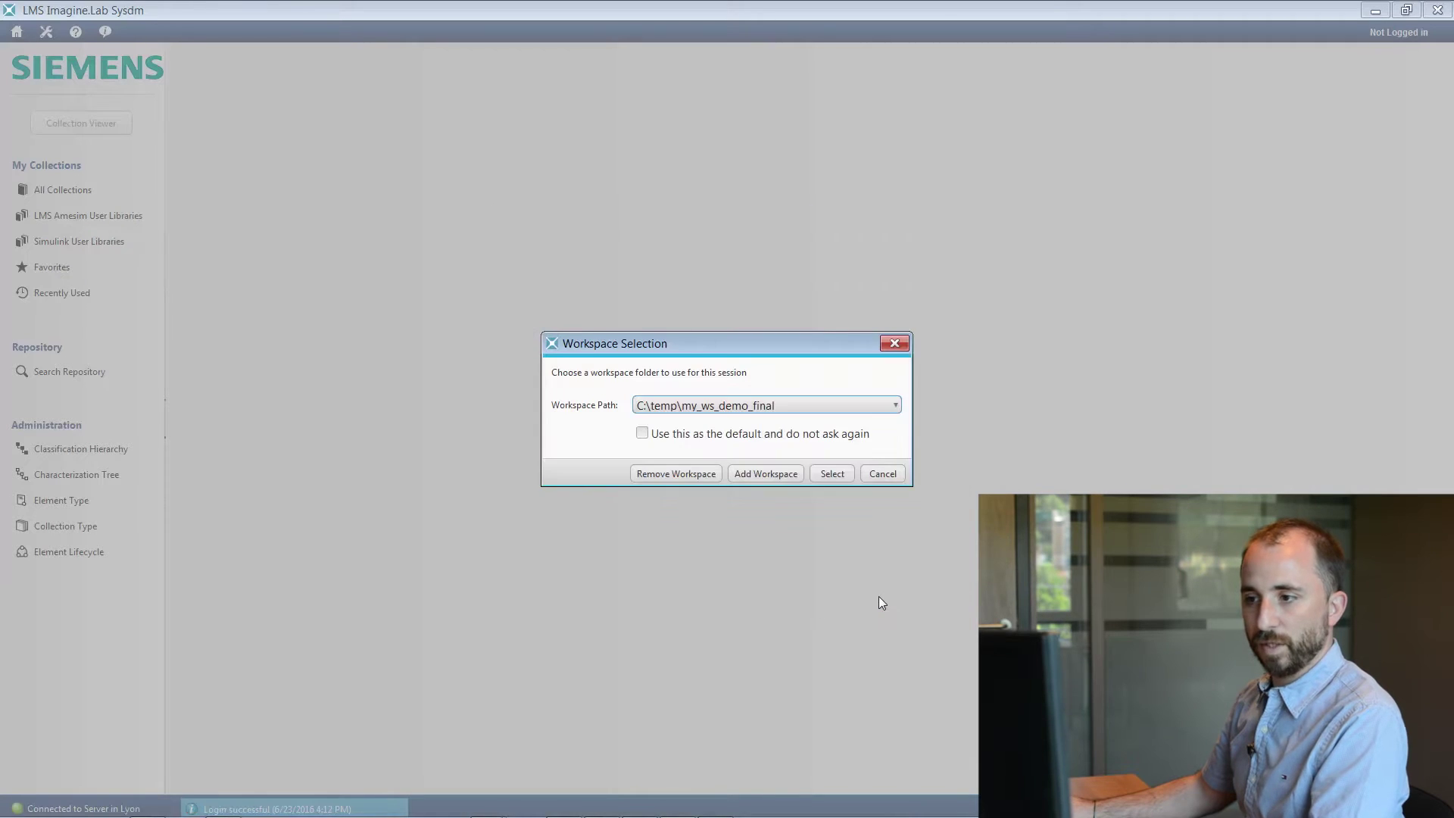
# Step: Accept the C:\temp\my_ws_demo_final workspace and show the logged-in user's account options
pyautogui.click(827, 476)
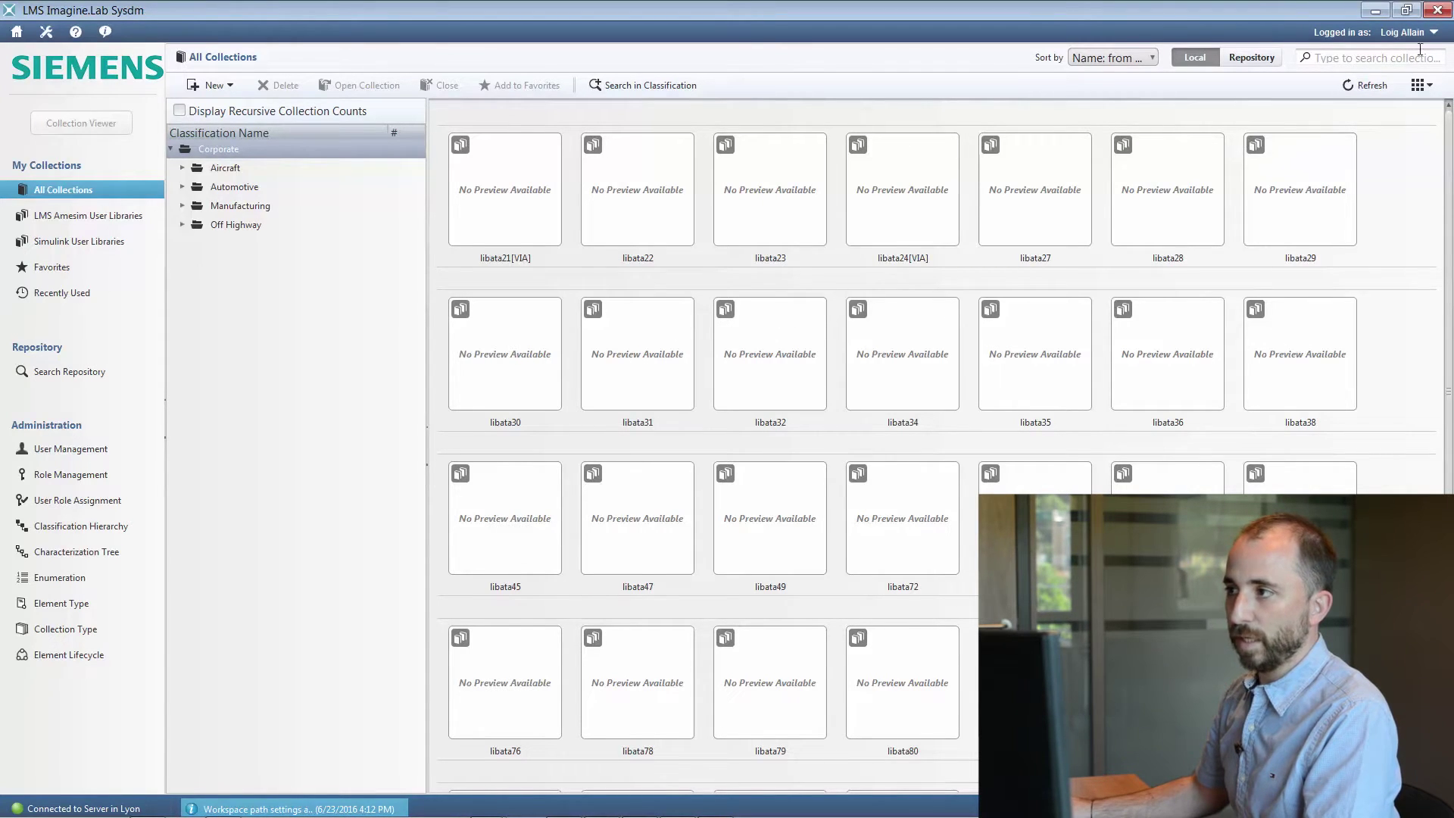
pyautogui.click(1427, 38)
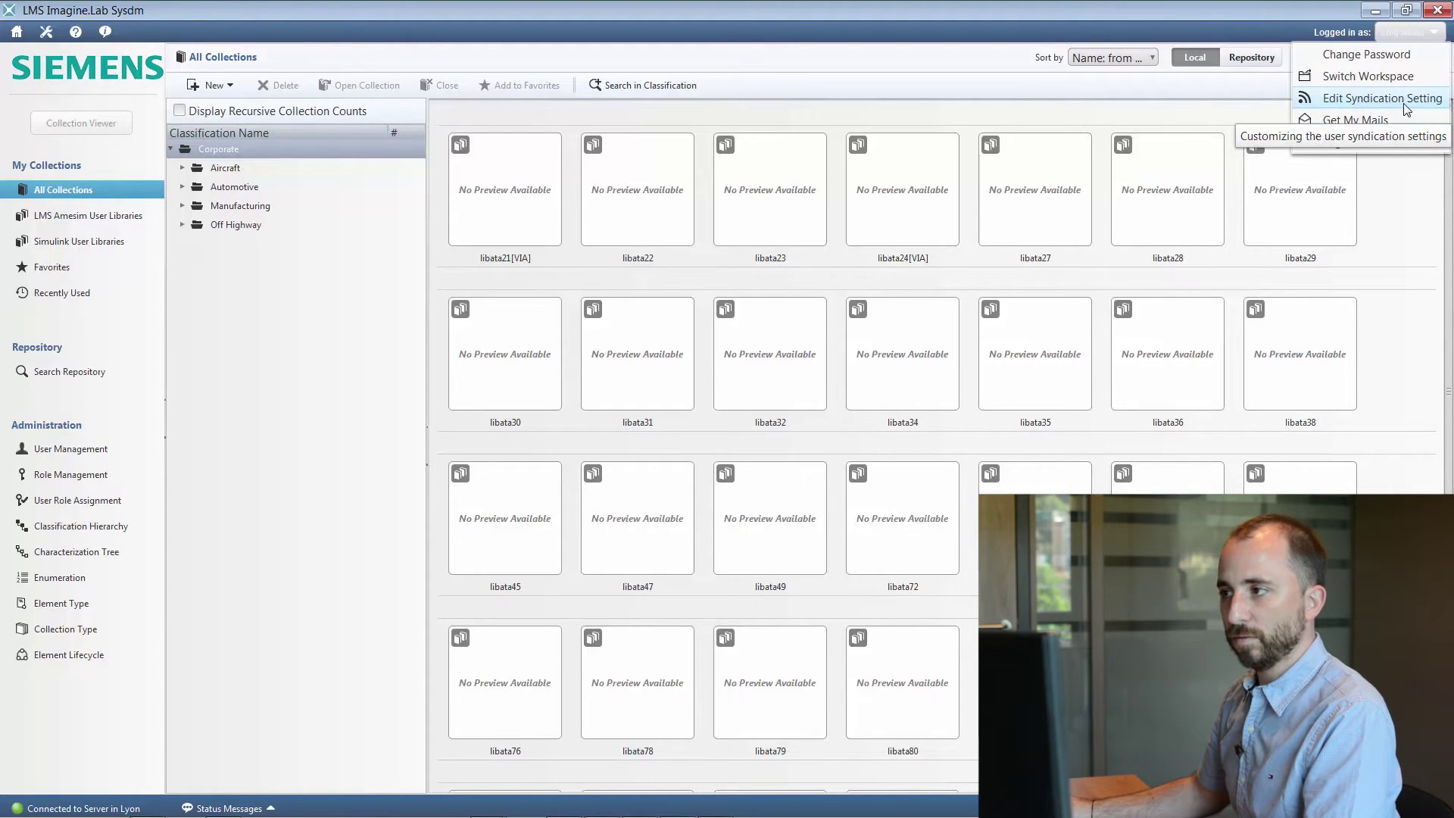
# Step: In Edit Syndication Setting, try Instantly and Send Later (Daily, every 5 days), then choose On Demand
pyautogui.click(1405, 101)
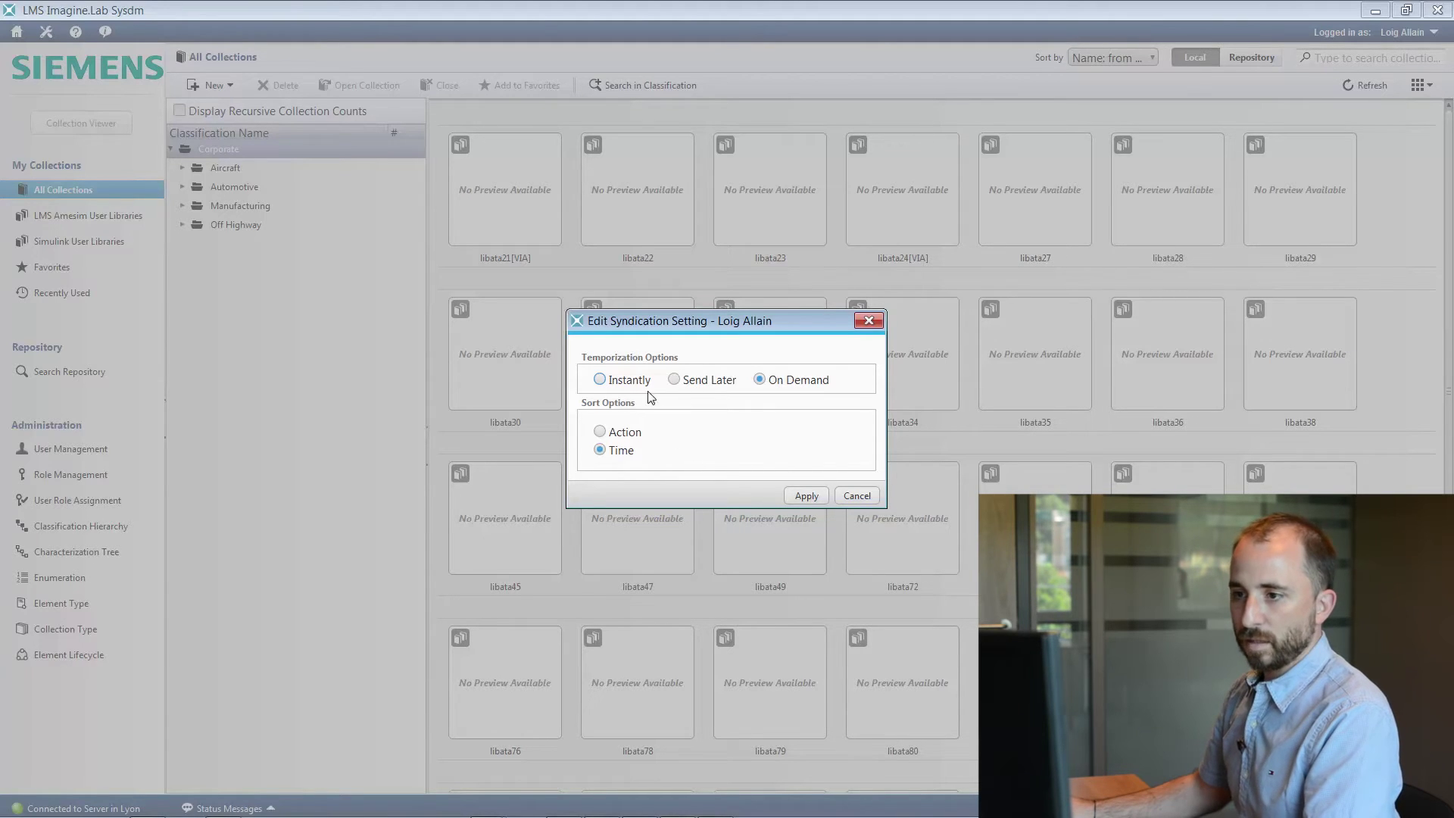
pyautogui.click(601, 380)
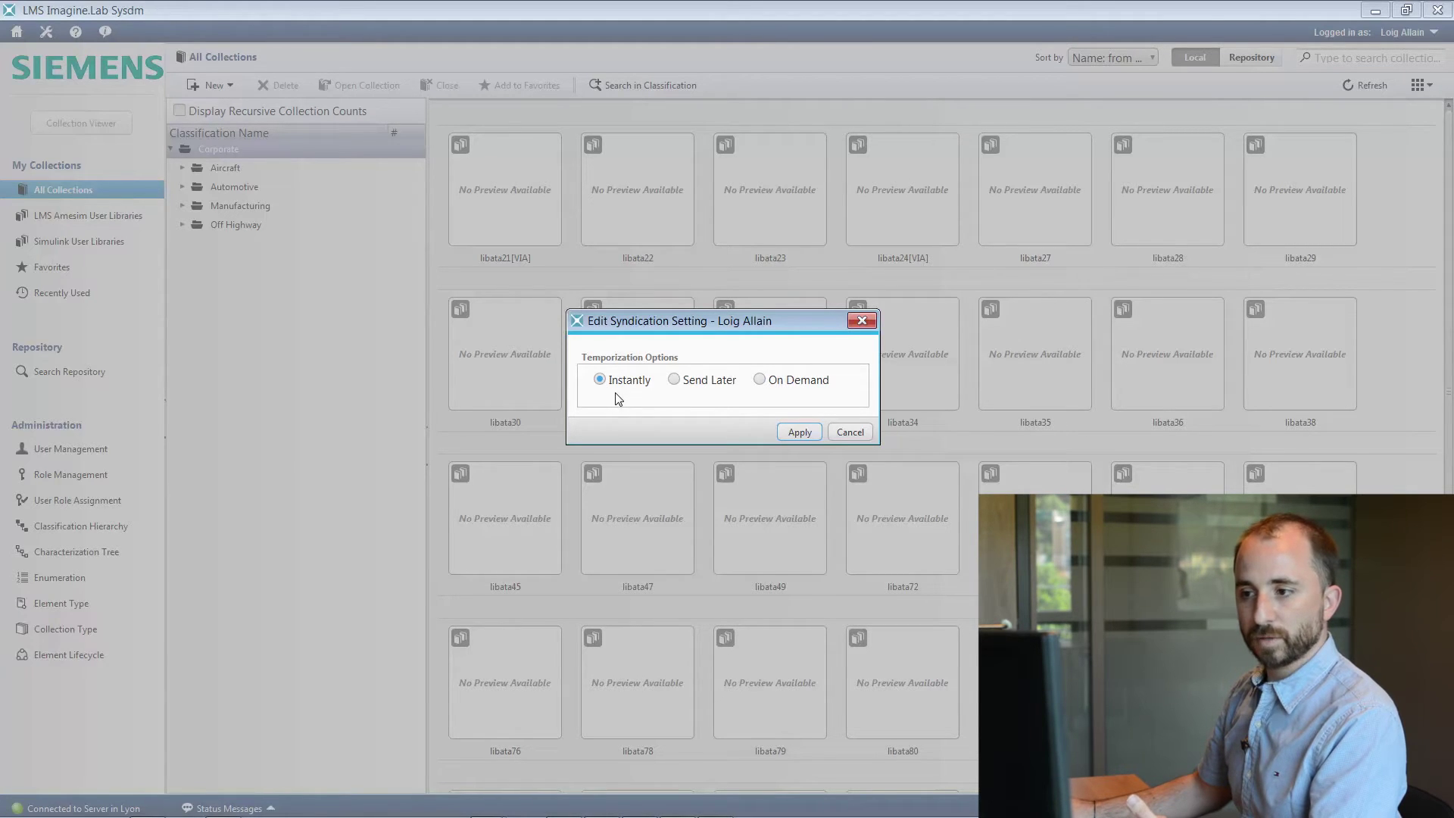
pyautogui.click(684, 385)
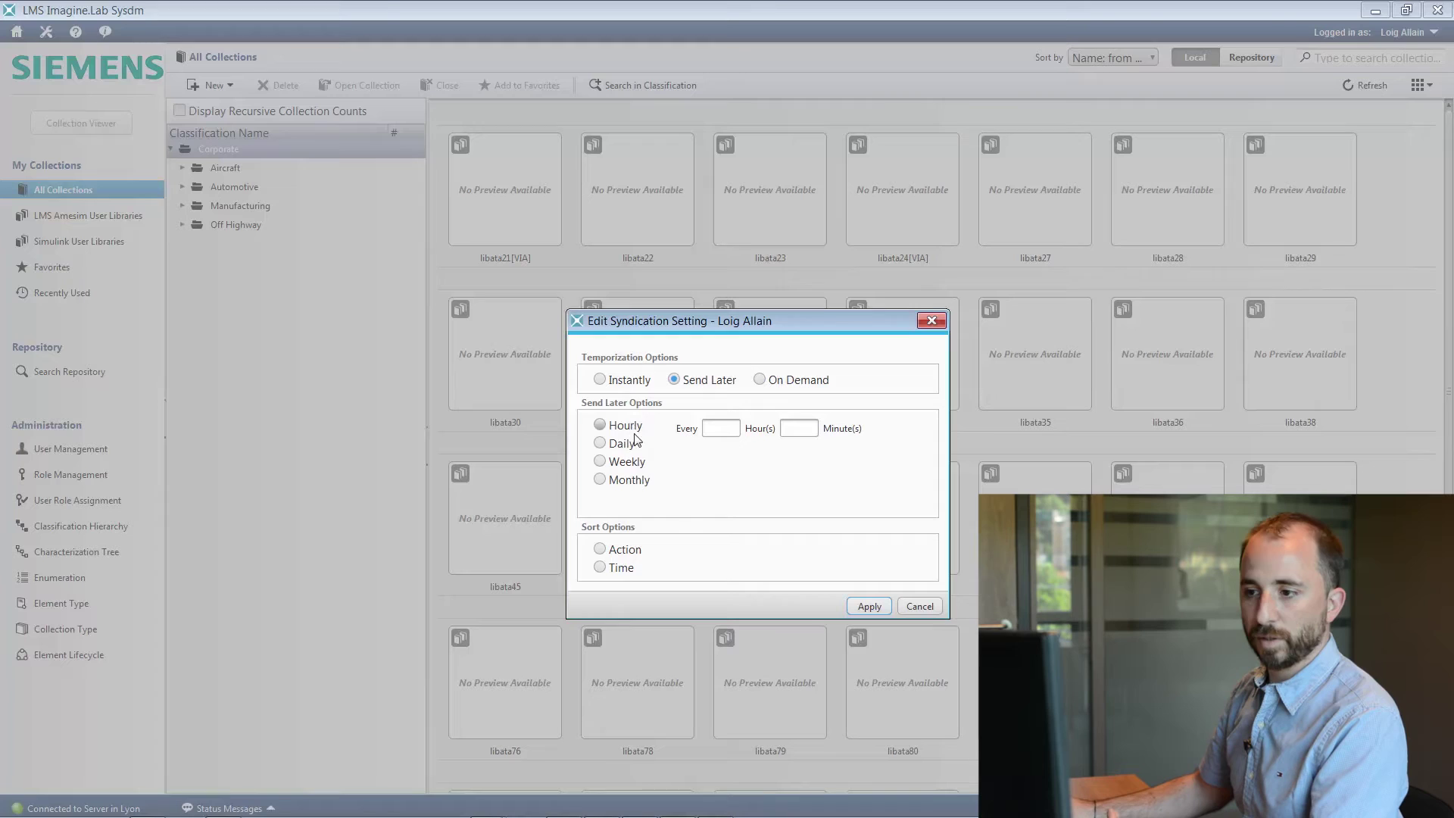
pyautogui.click(619, 446)
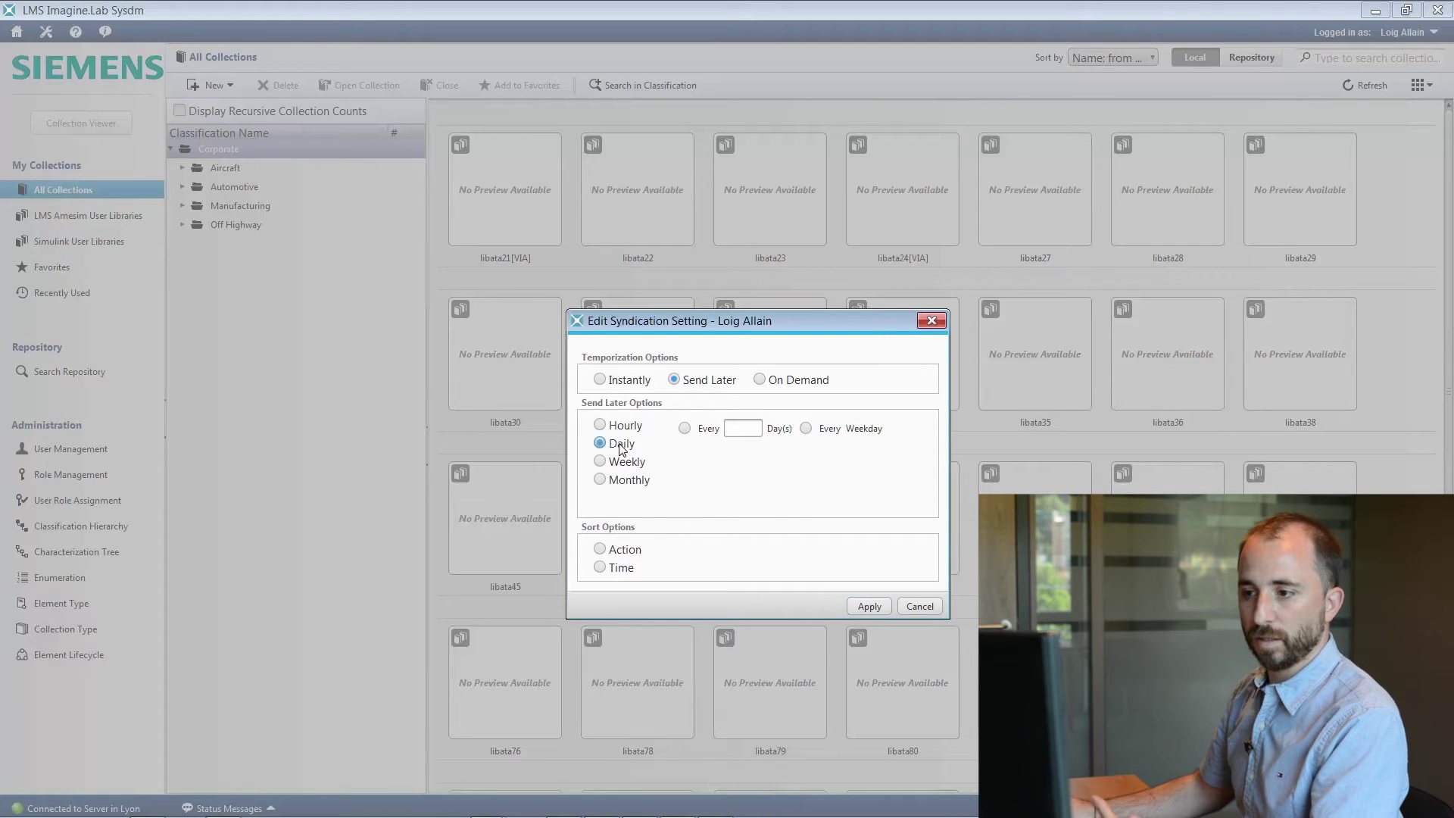
pyautogui.click(685, 428)
pyautogui.click(747, 429)
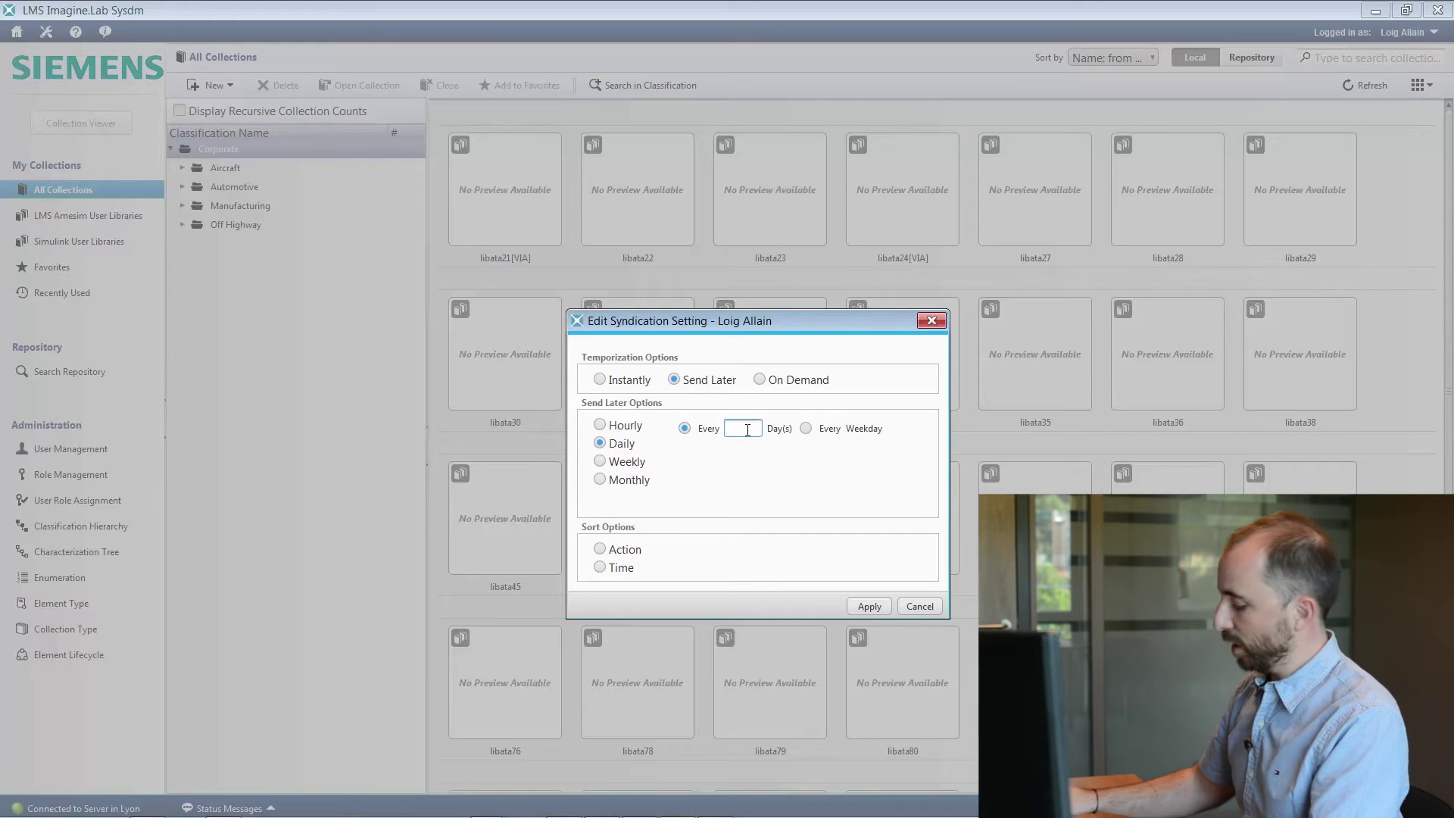
pyautogui.write('5')
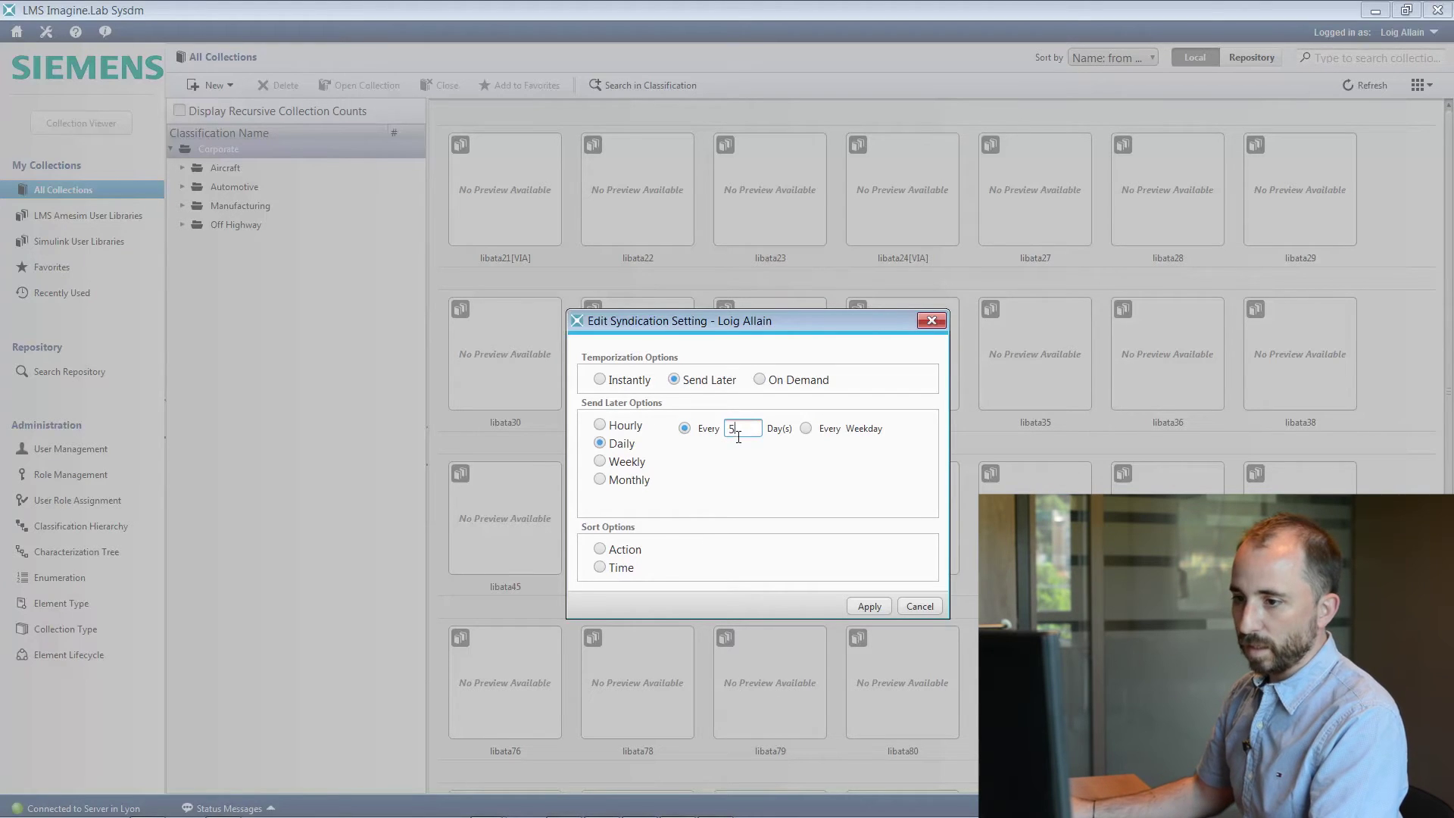
pyautogui.click(760, 380)
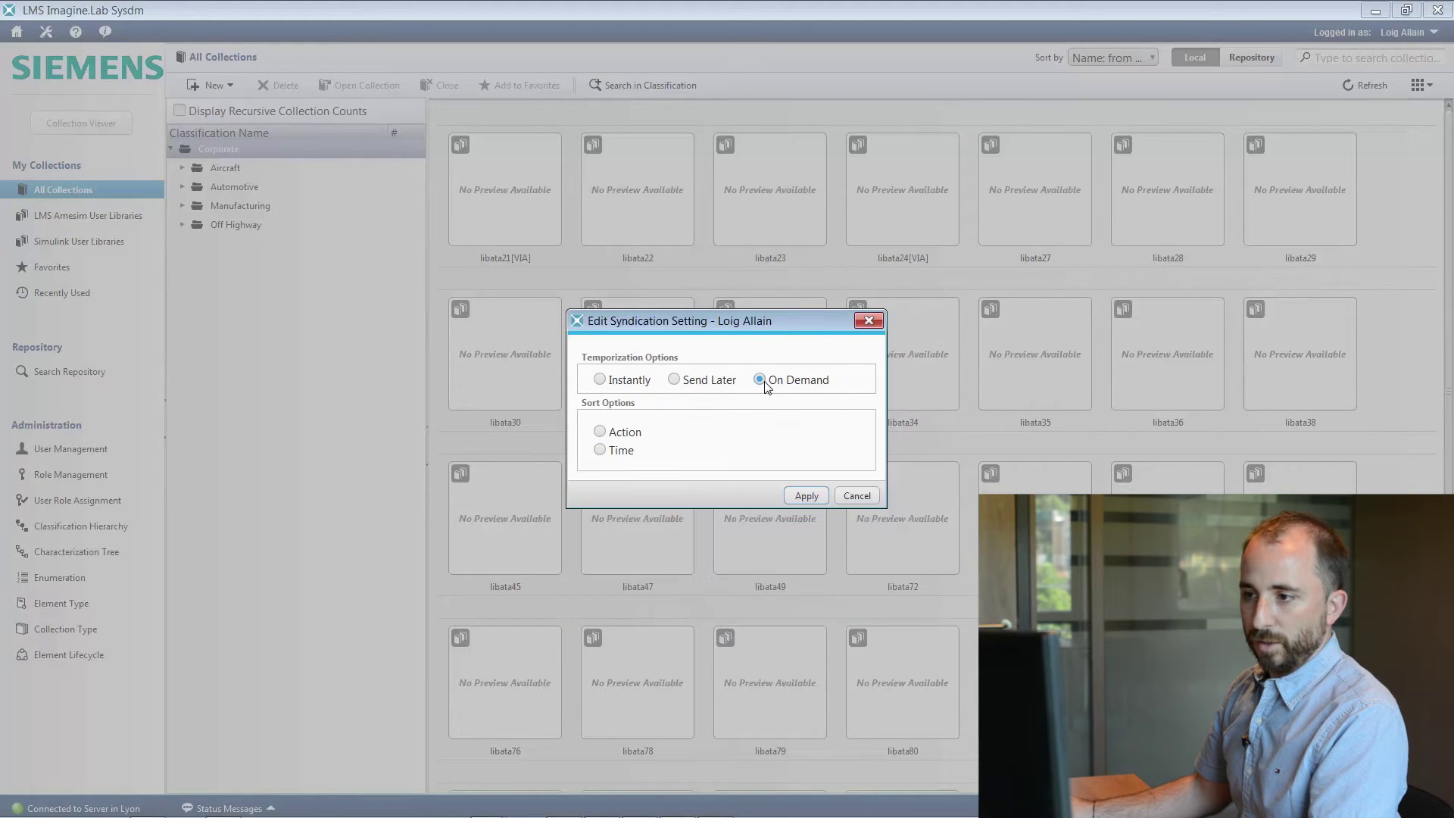
# Step: Keep notification sorting on Action and apply the syndication settings
pyautogui.click(602, 432)
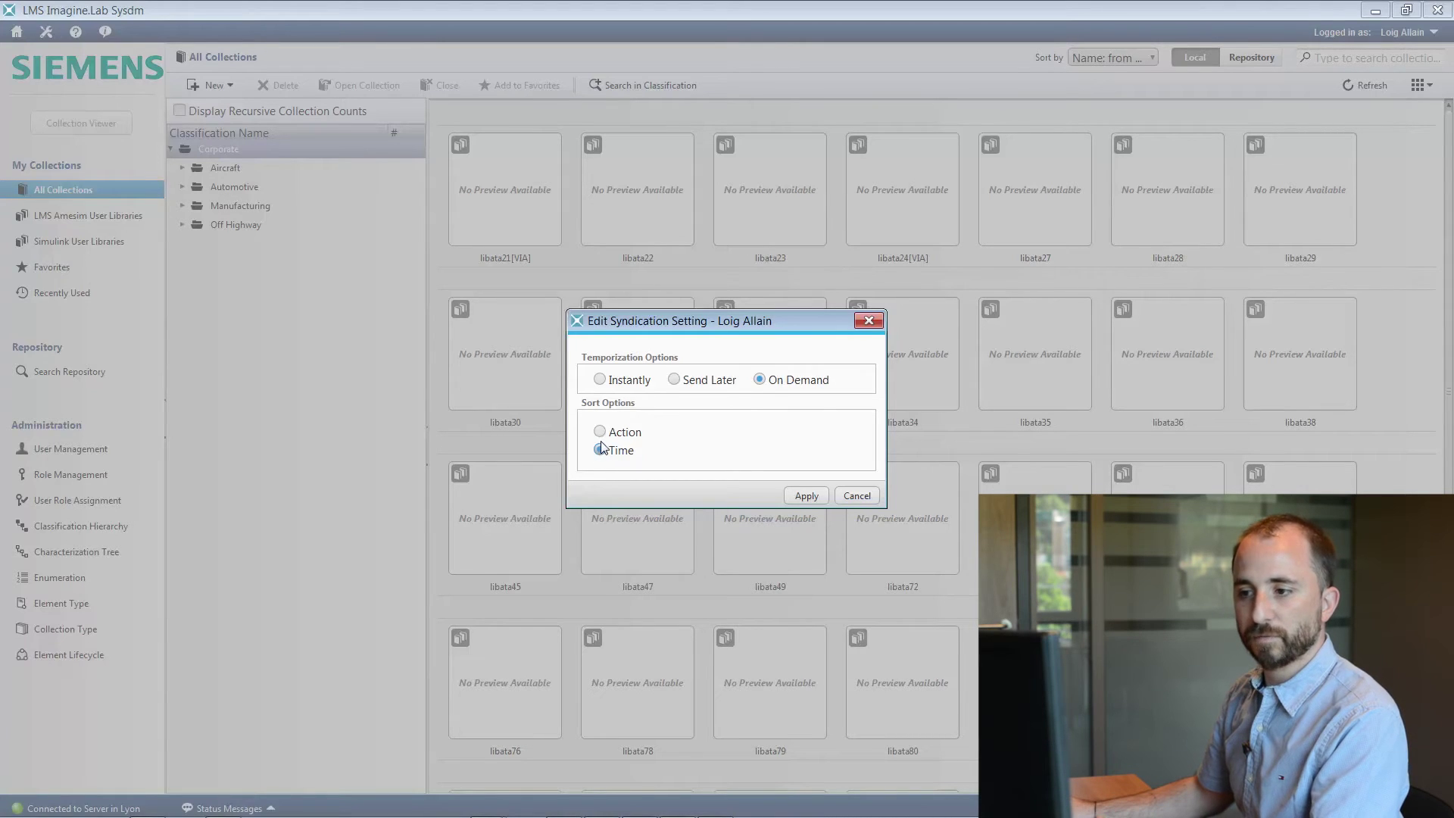
pyautogui.click(601, 432)
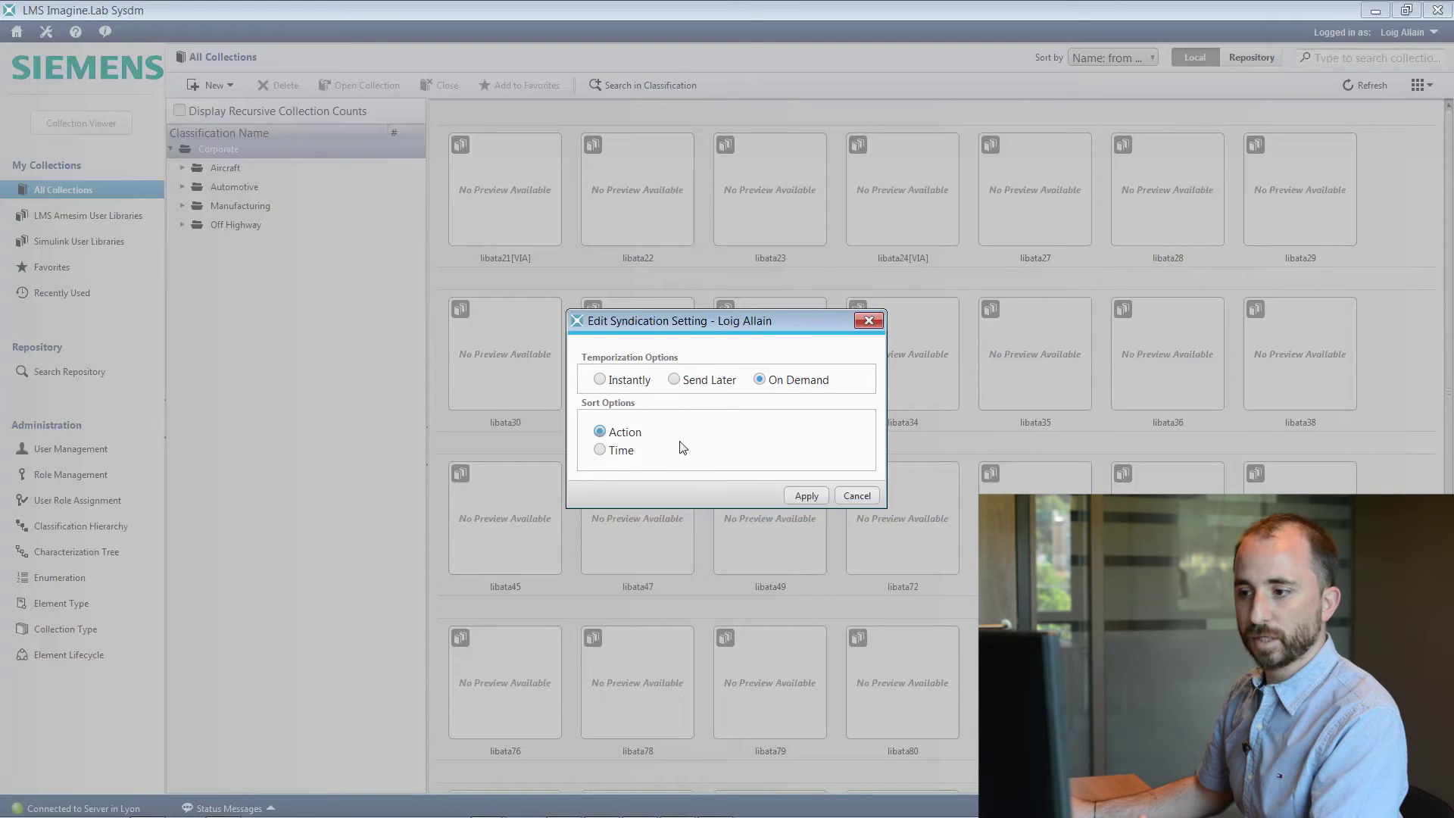
pyautogui.click(805, 496)
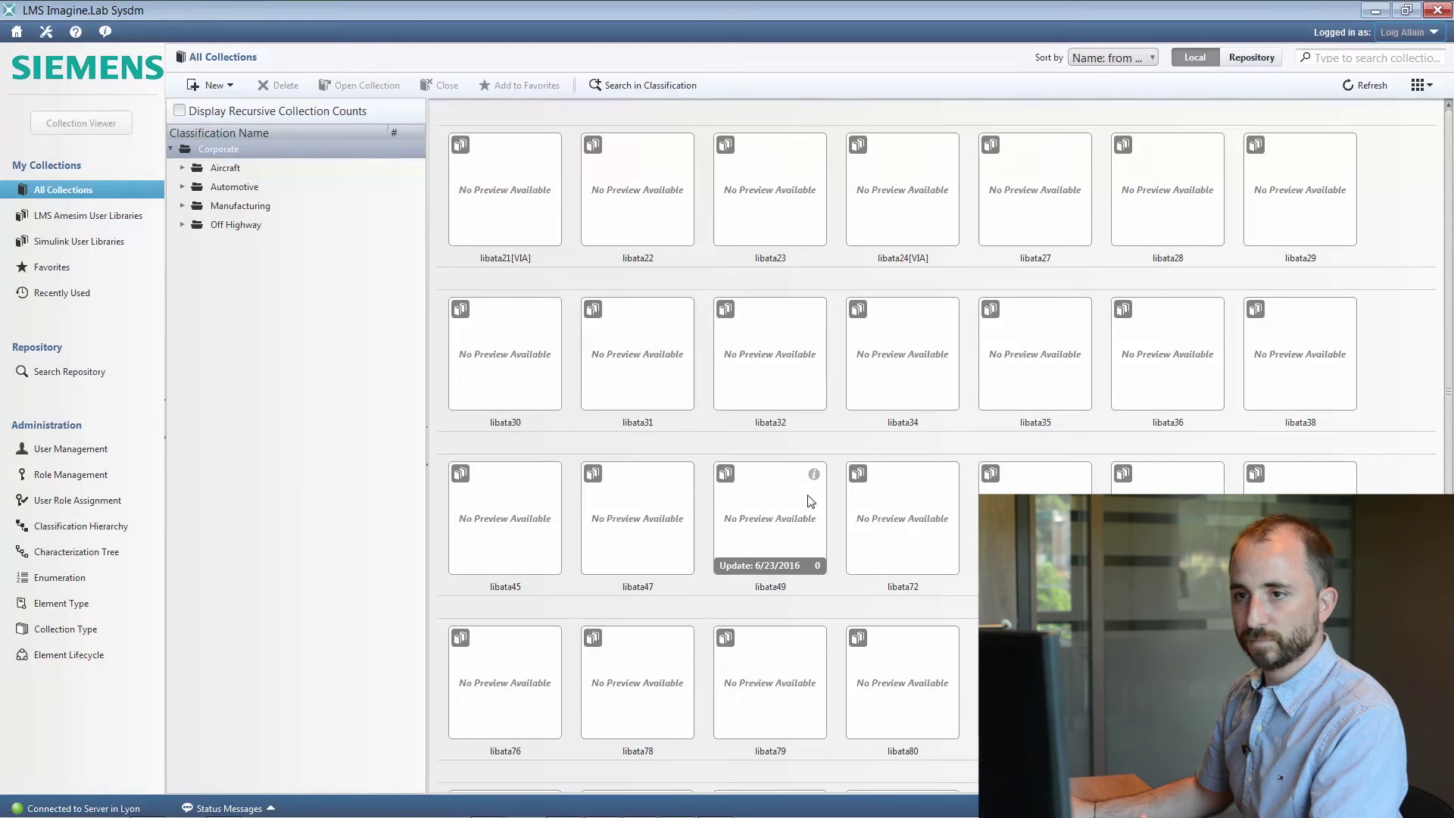
# Step: Browse Off Highway > Program > Public, open SimpleCollection and select MyElement
pyautogui.click(182, 225)
pyautogui.click(194, 244)
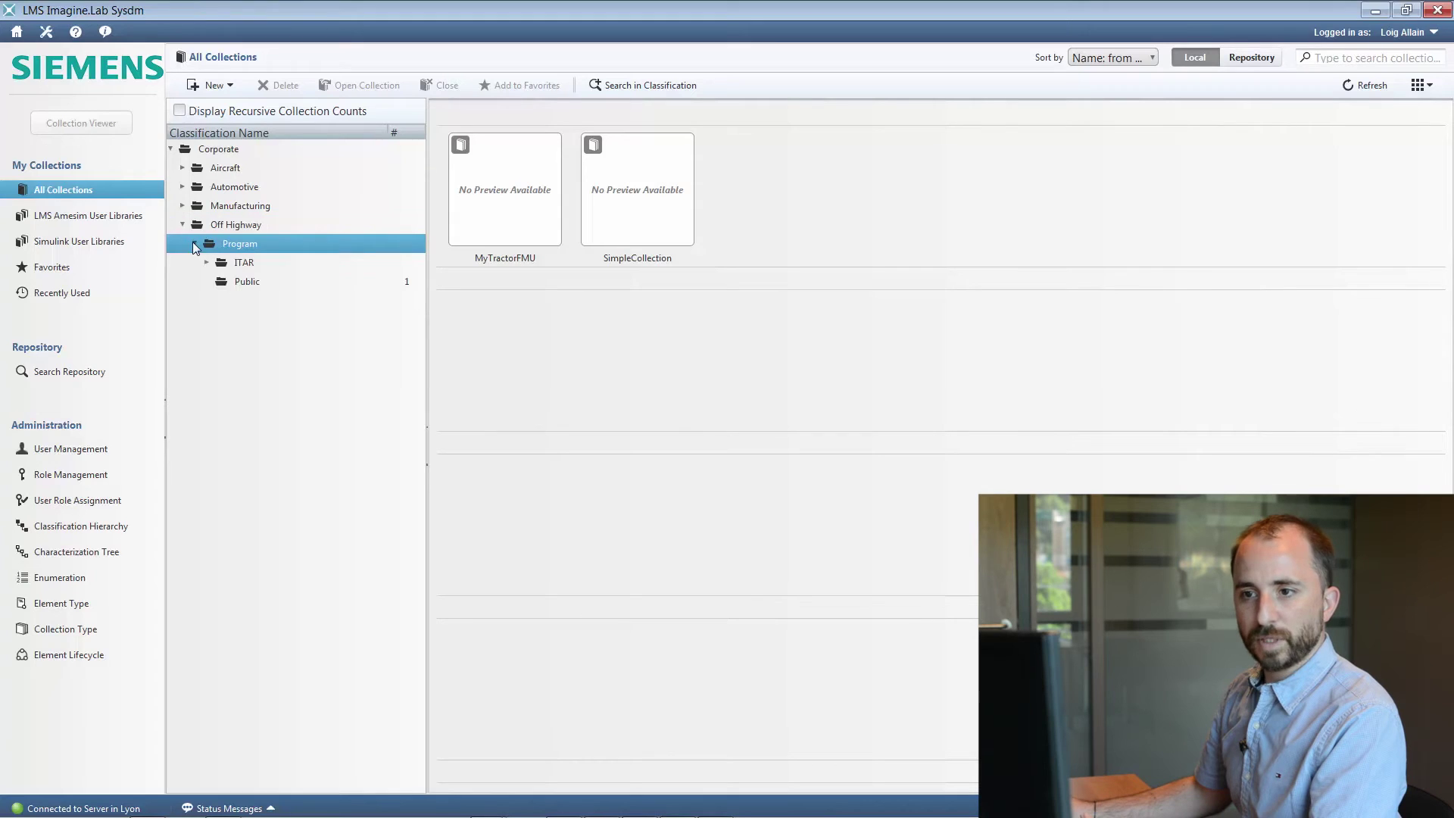
pyautogui.click(226, 280)
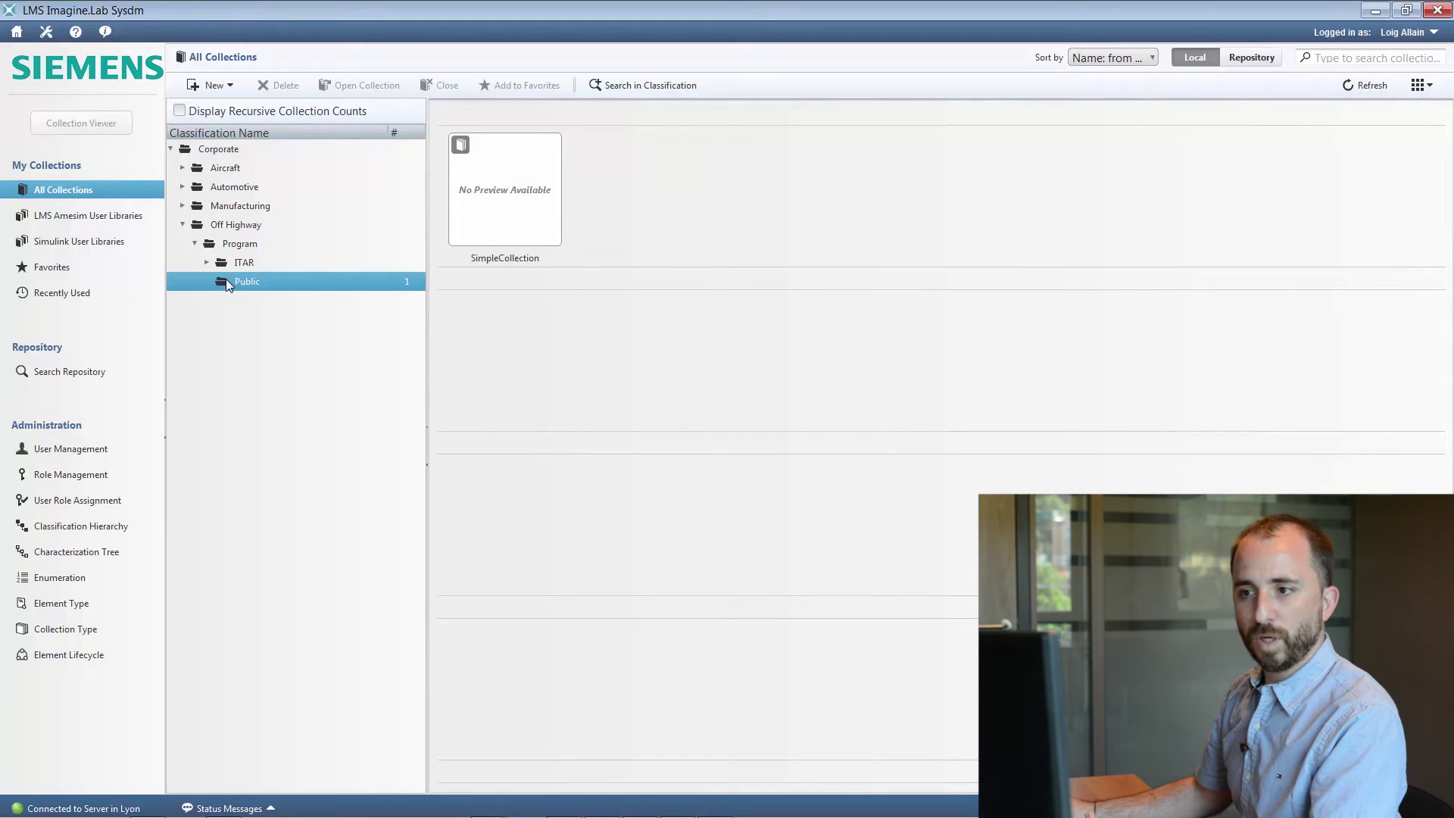
pyautogui.doubleClick(519, 238)
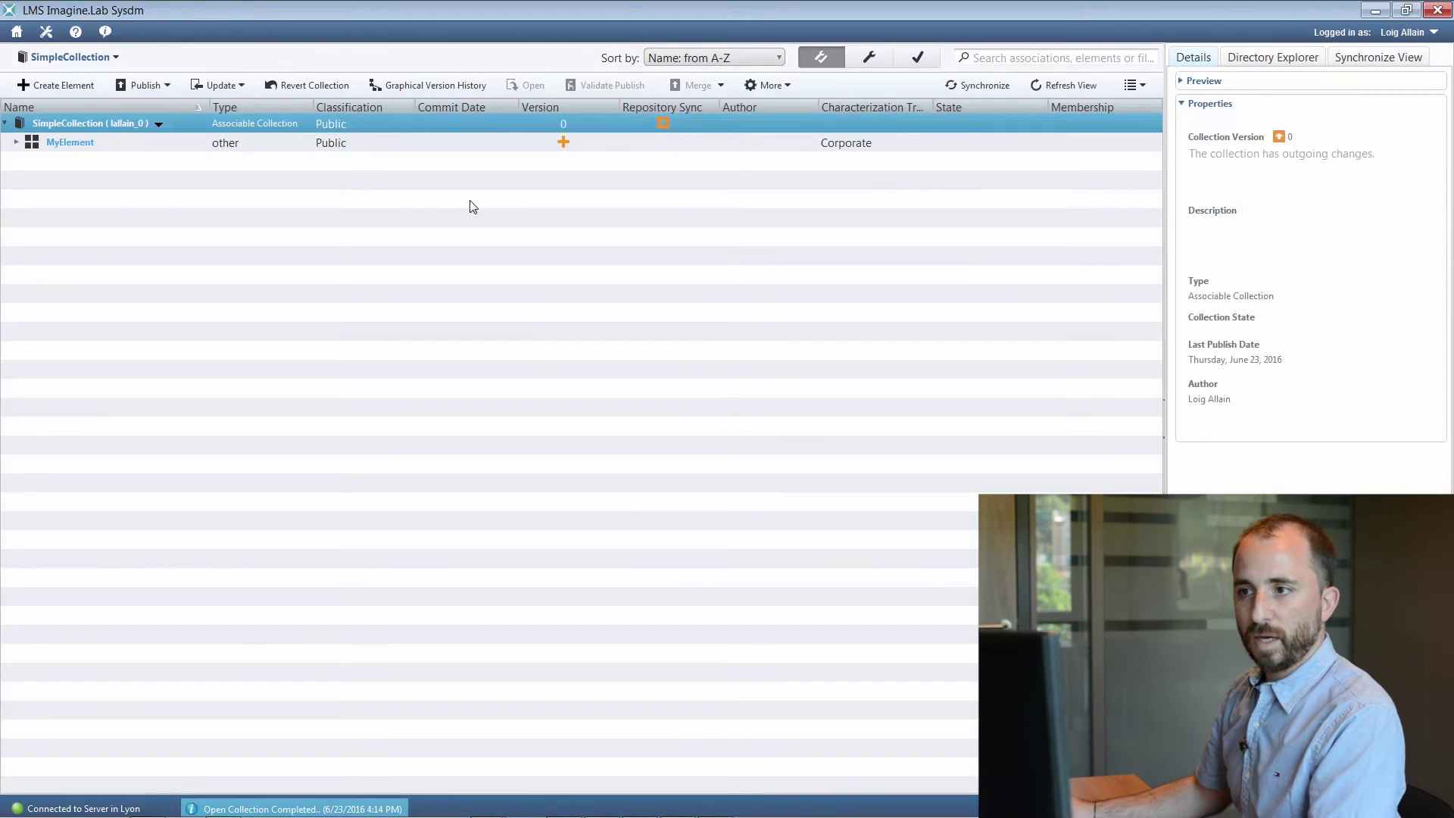
pyautogui.click(66, 144)
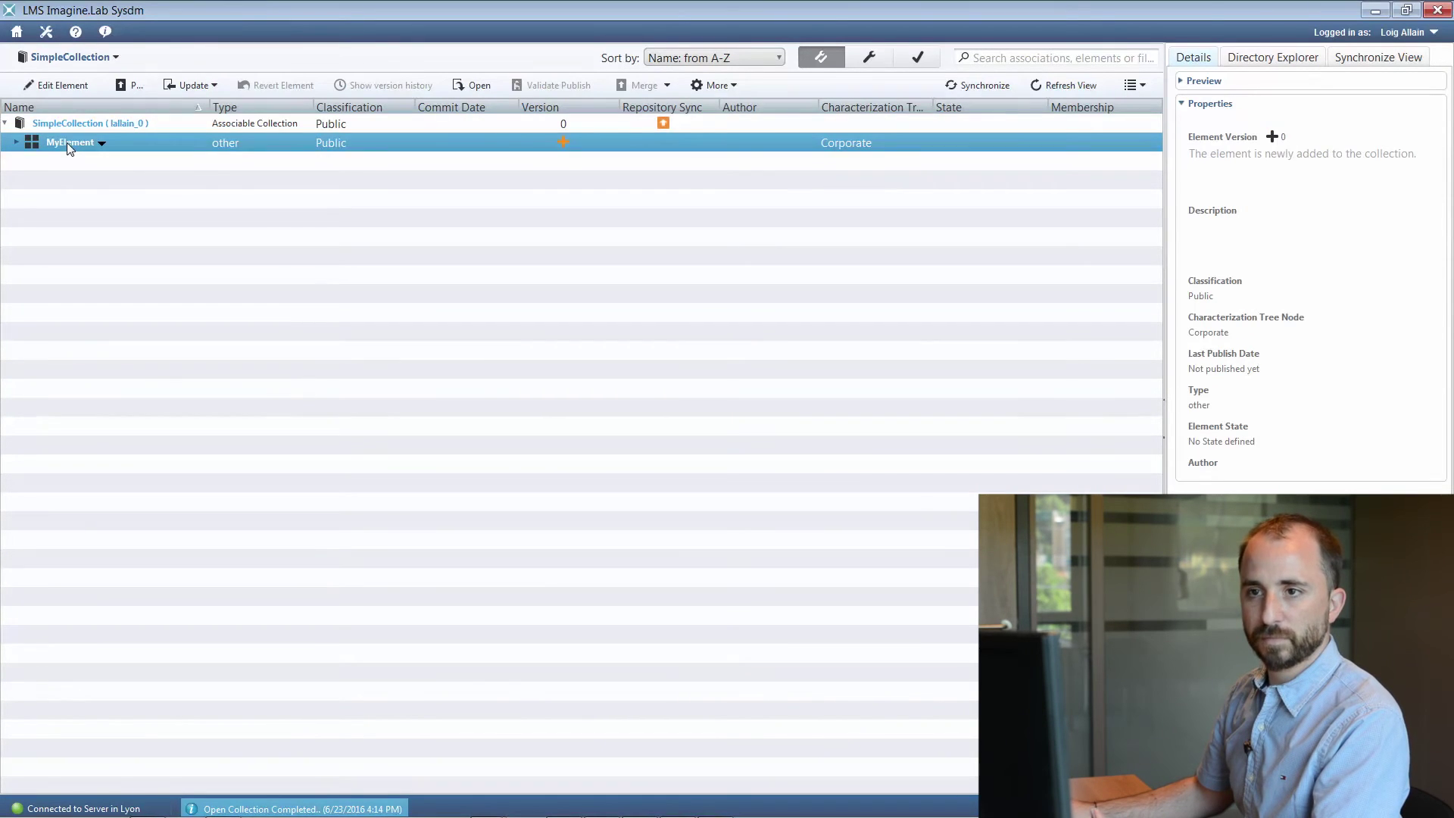
# Step: Publish MyElement with the comment 'first publication of my demo clollection'
pyautogui.click(125, 87)
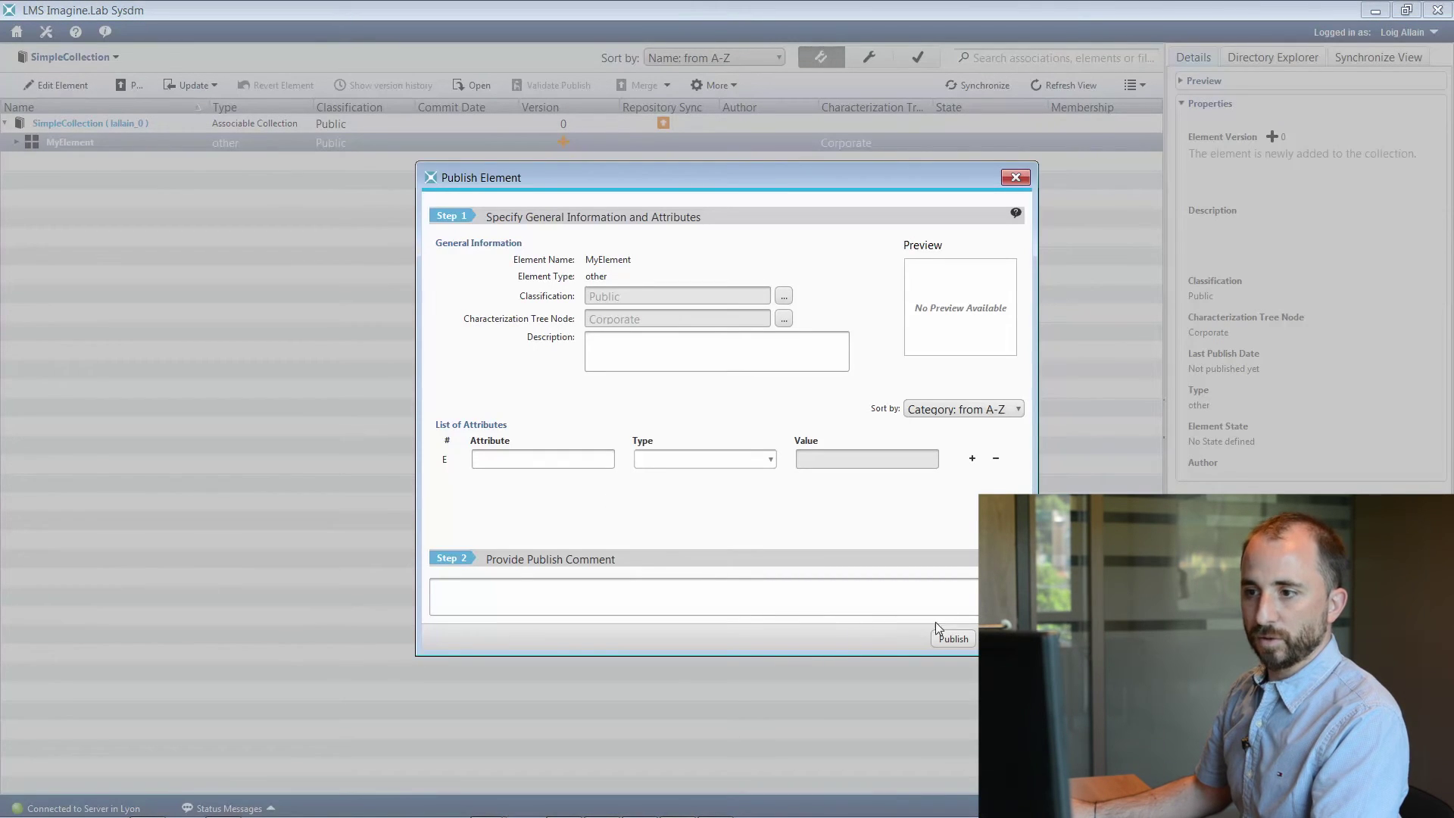
pyautogui.click(679, 595)
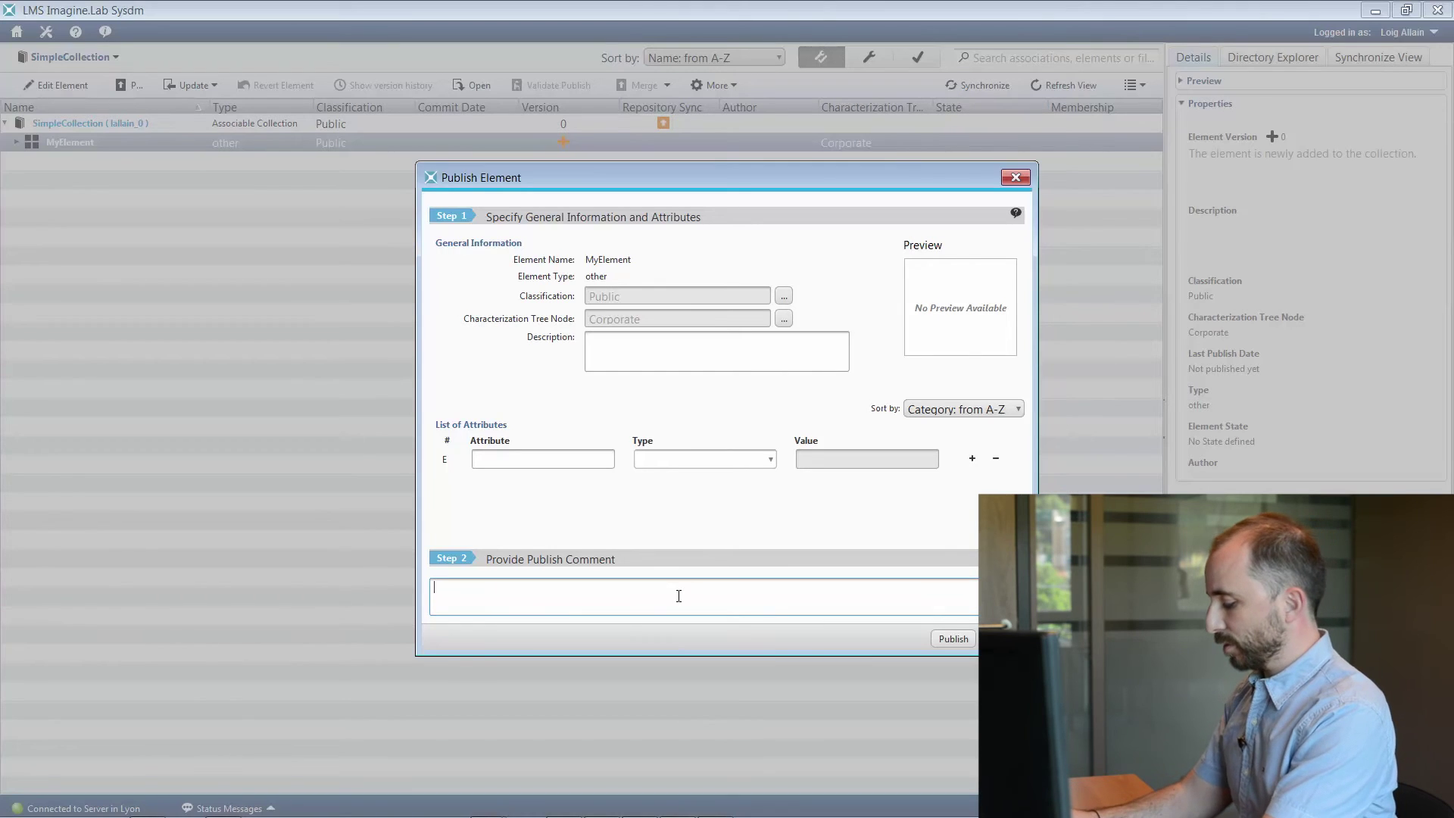
pyautogui.write('first publ')
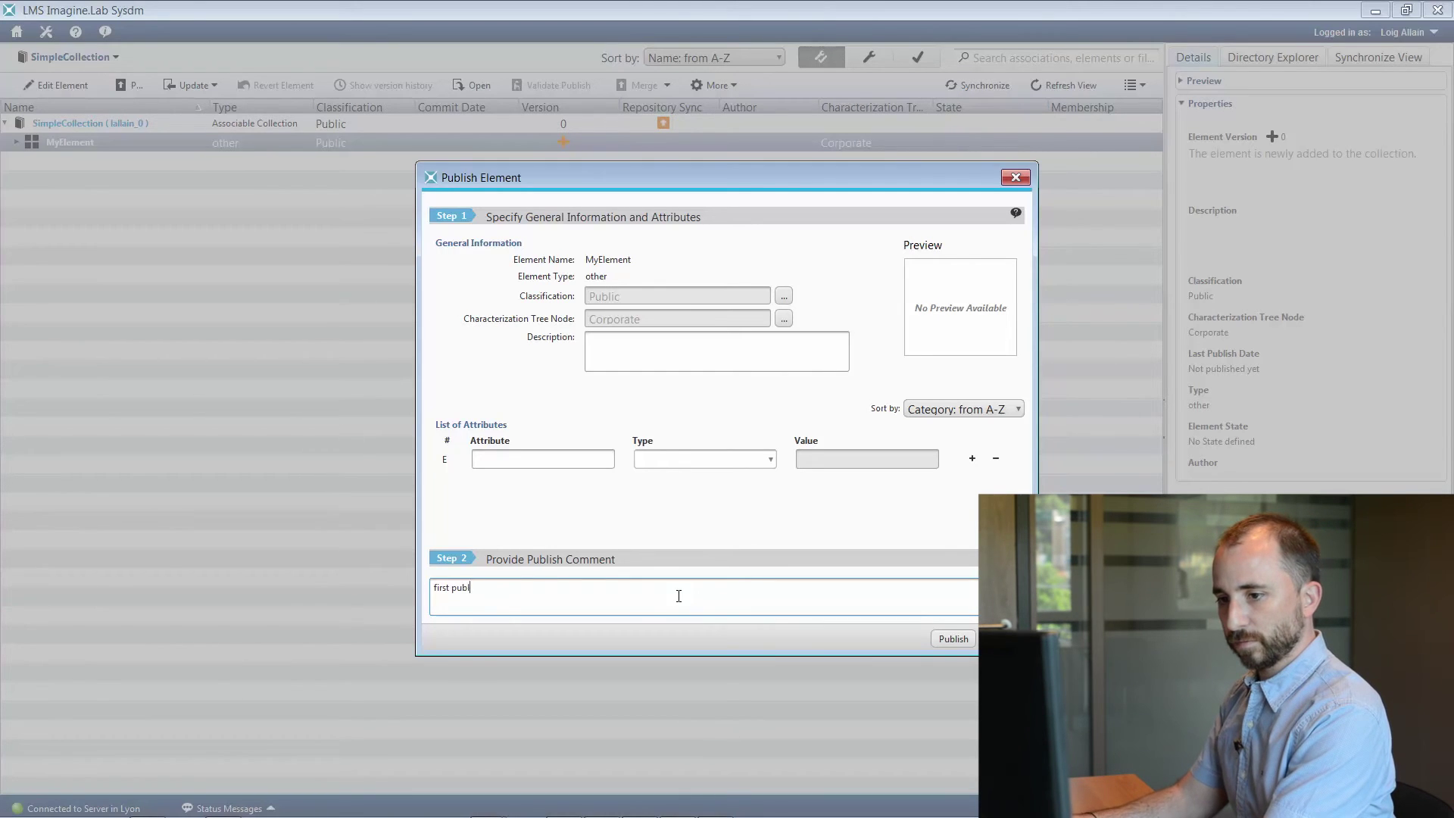
pyautogui.write('ication of m')
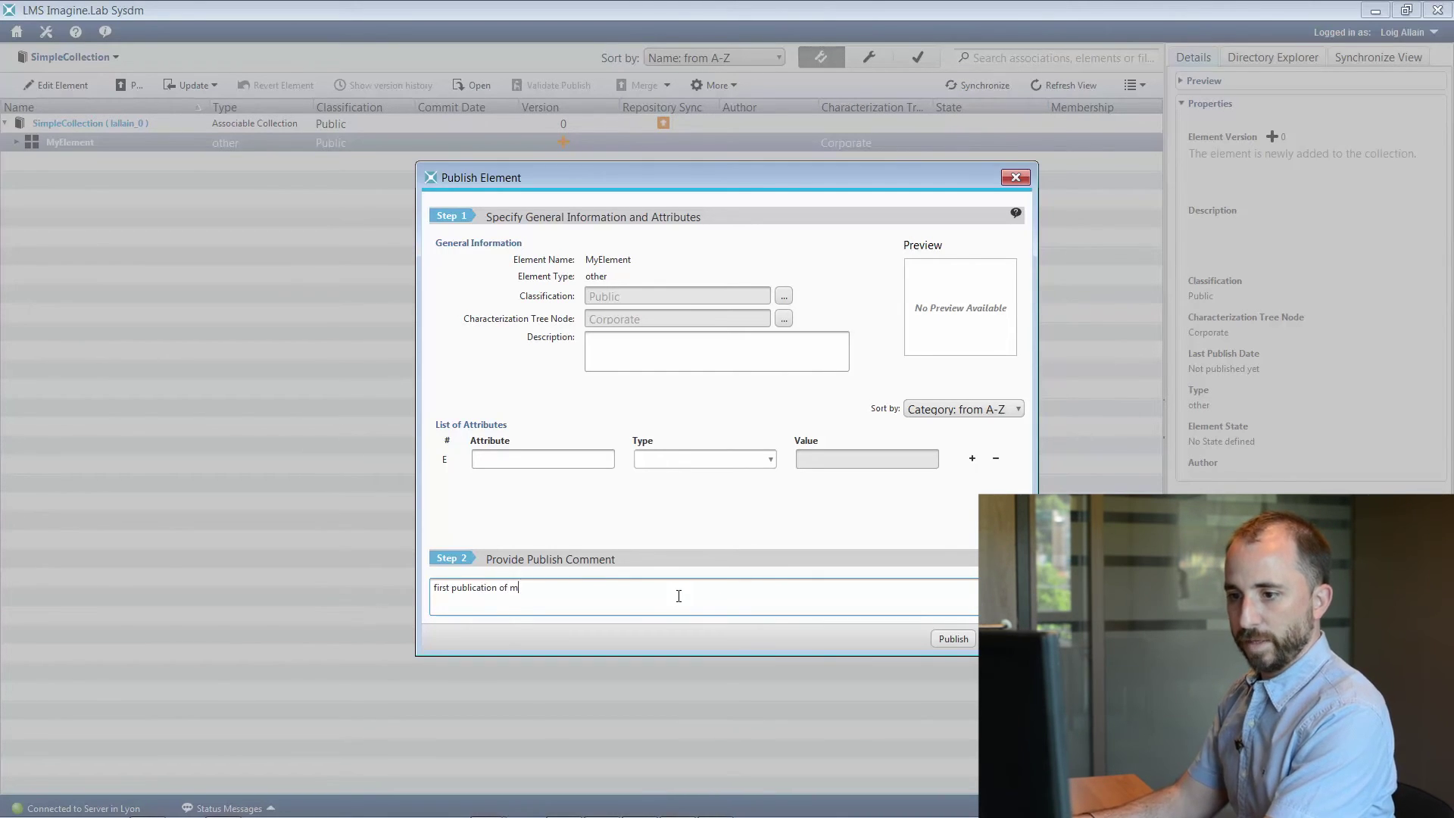
pyautogui.write('y demo cl')
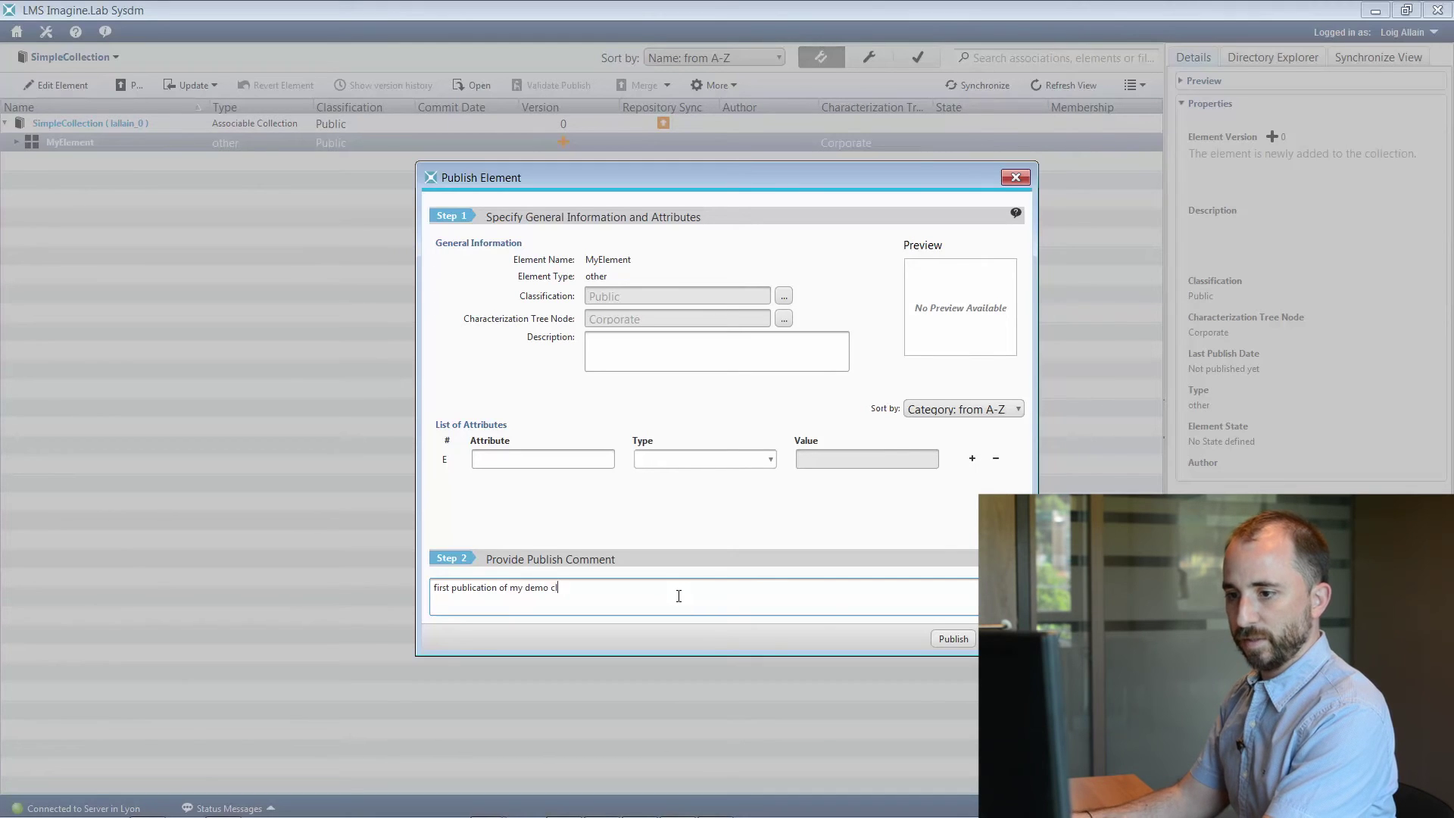
pyautogui.press('BackSpace')
pyautogui.write('ollection')
pyautogui.press('Return')
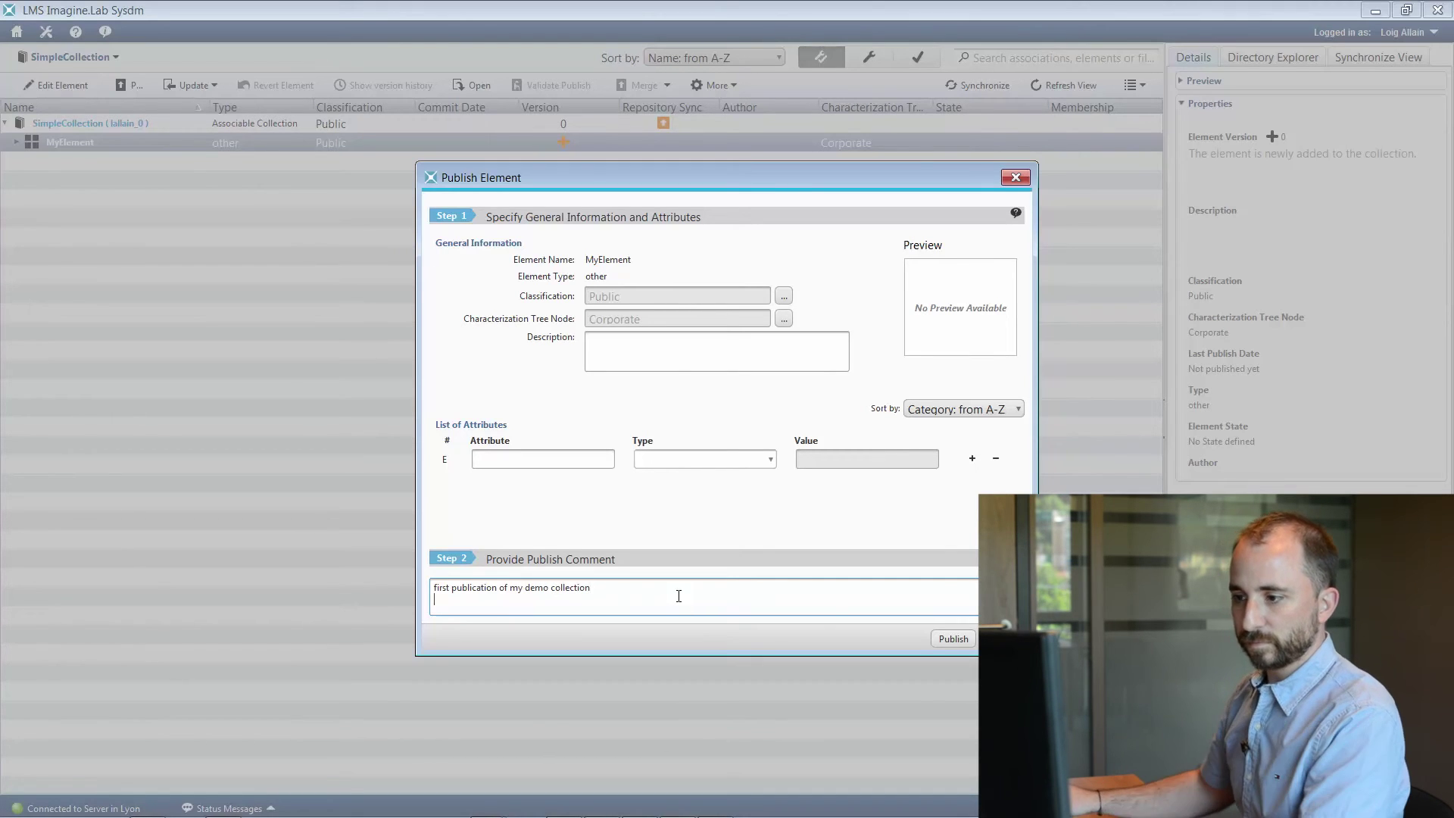
pyautogui.click(956, 638)
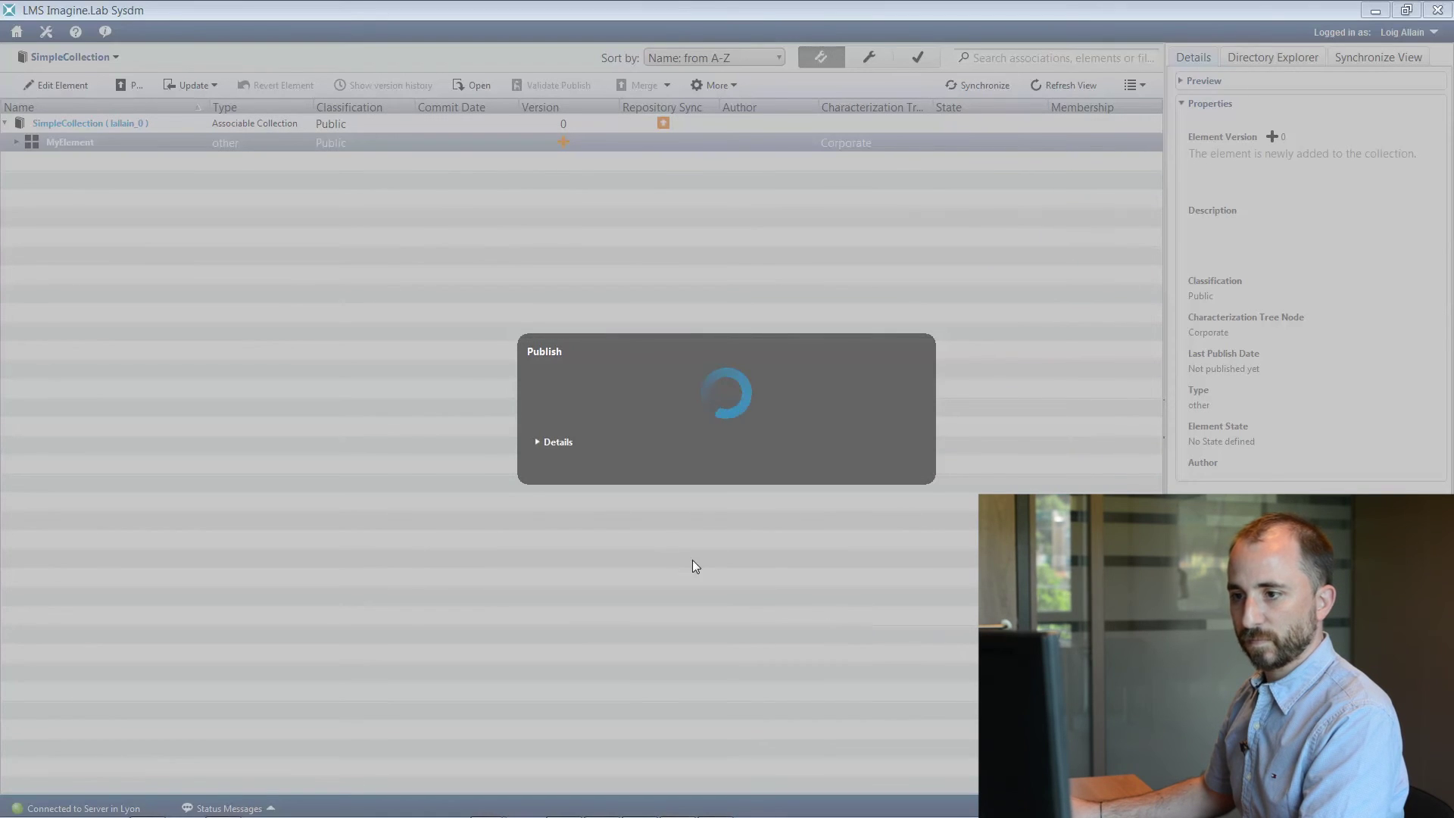
# Step: Review the publish log, then go to Outlook's syndication mail folder
pyautogui.click(556, 445)
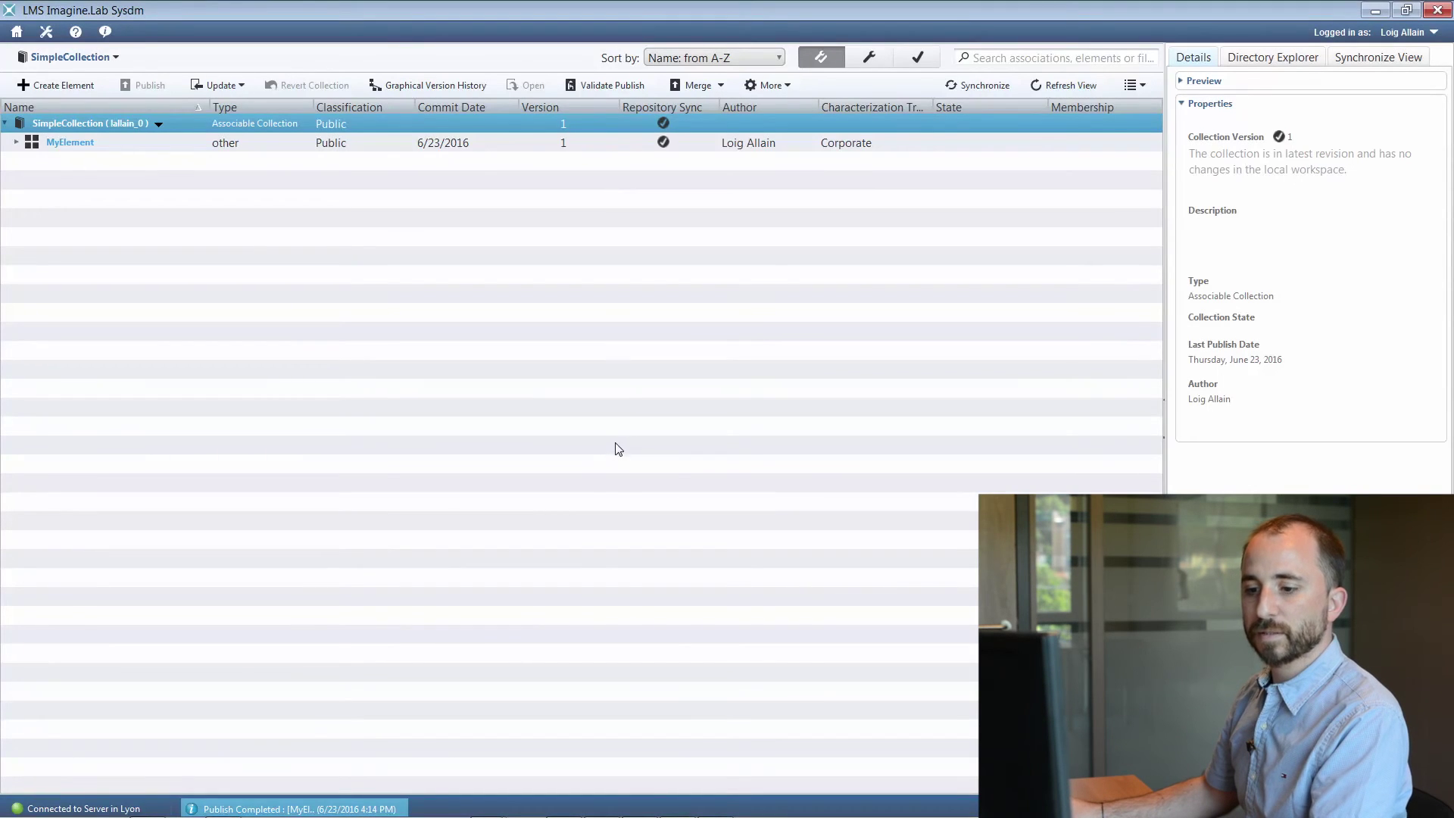
pyautogui.moveTo(522, 797)
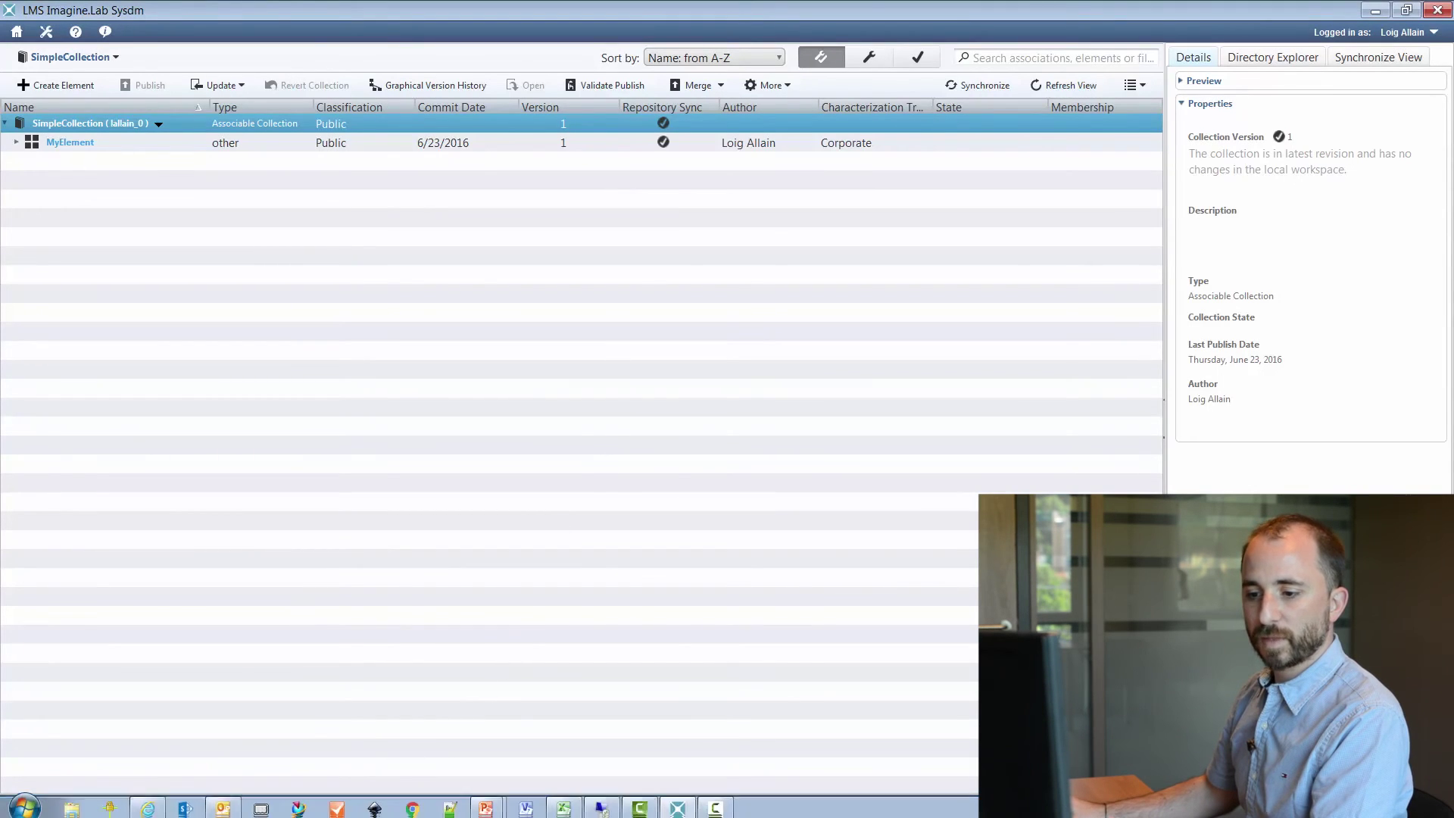
pyautogui.click(231, 804)
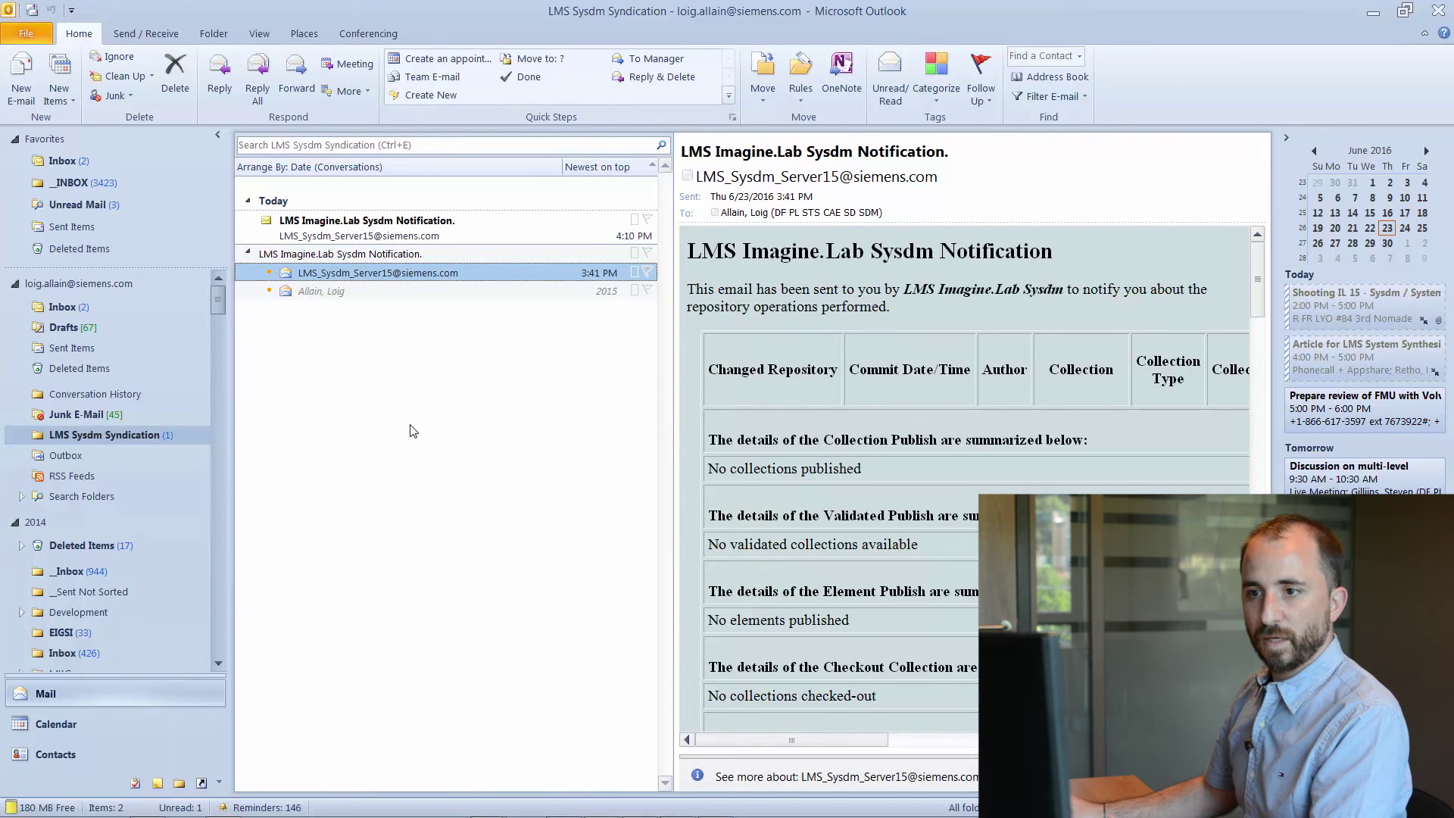
# Step: Open the 4:10 PM notification, widen the reading pane, and highlight its author, SimpleCollection and Jun 23, 2016
pyautogui.click(385, 226)
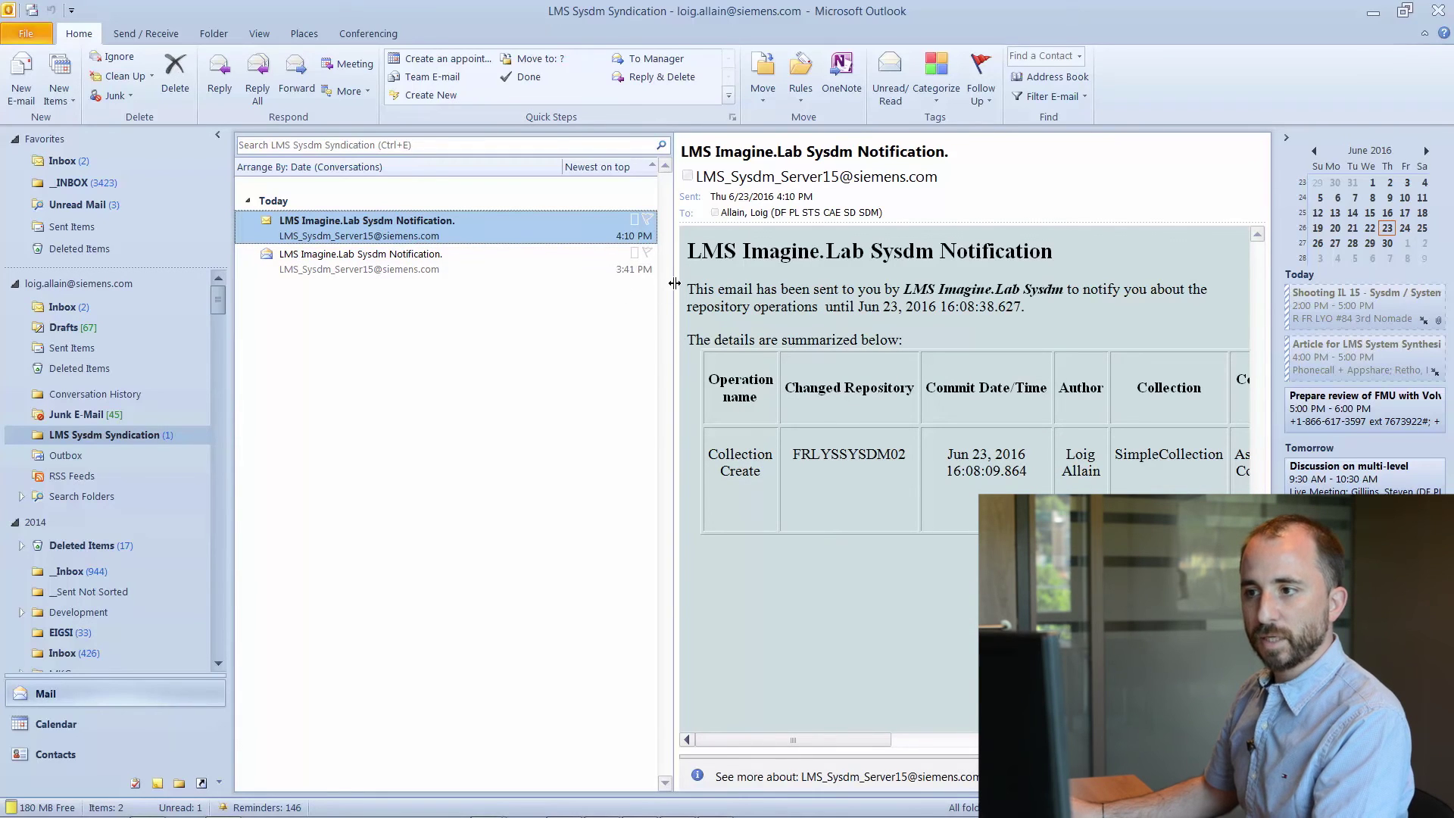
pyautogui.moveTo(674, 283); pyautogui.dragTo(557, 282)
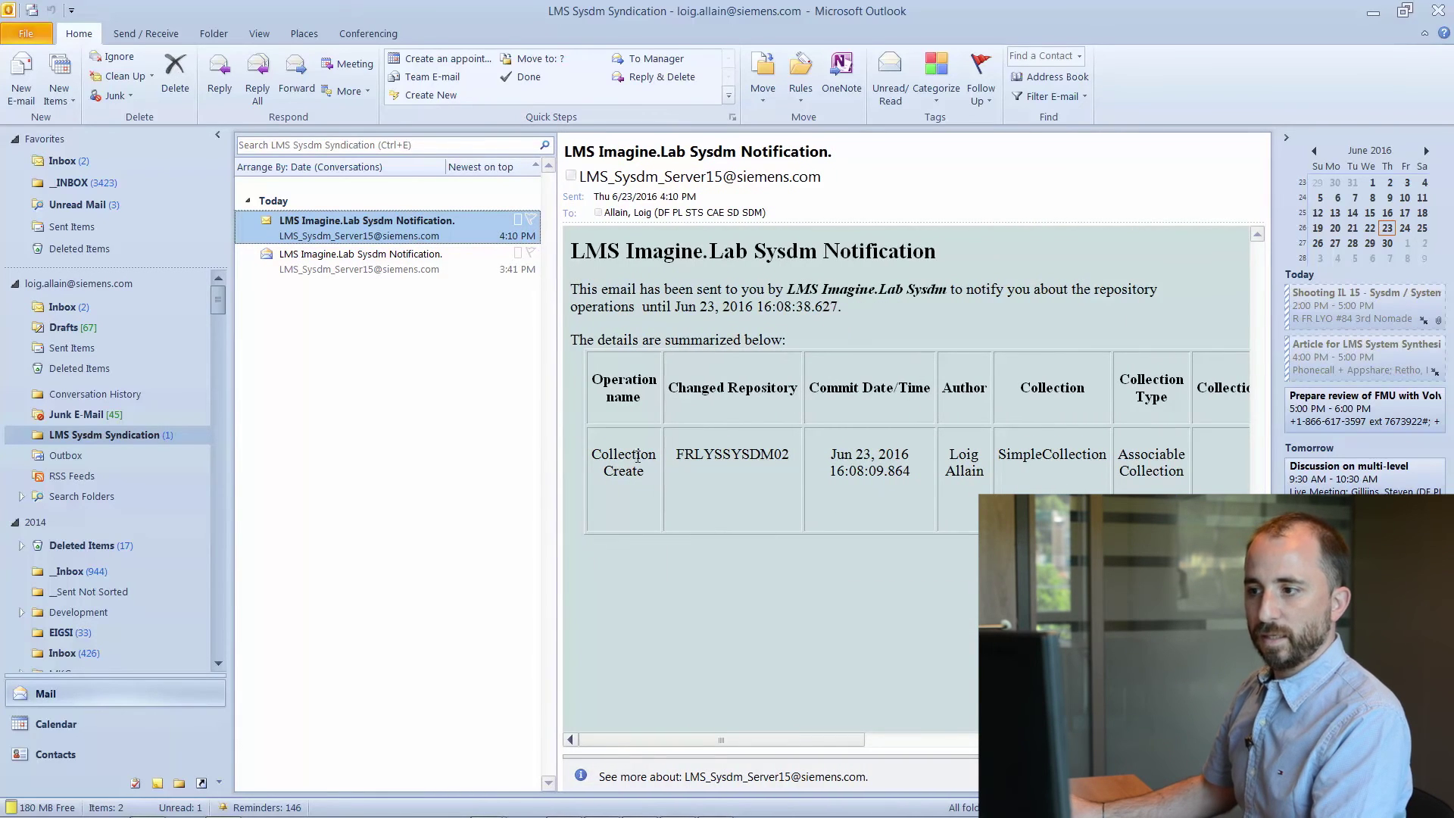
pyautogui.moveTo(950, 453); pyautogui.dragTo(983, 475)
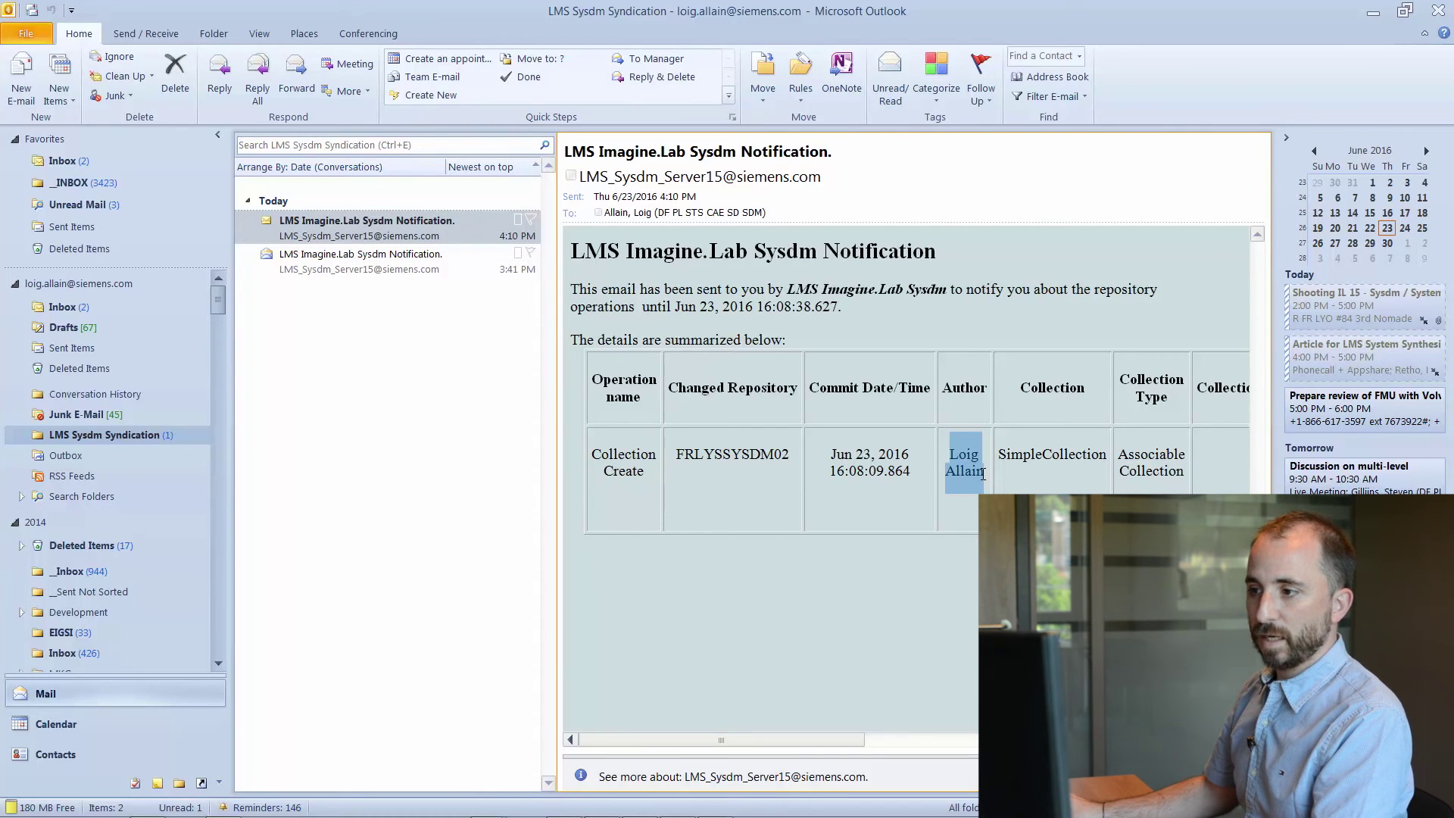
pyautogui.moveTo(999, 452); pyautogui.dragTo(1108, 456)
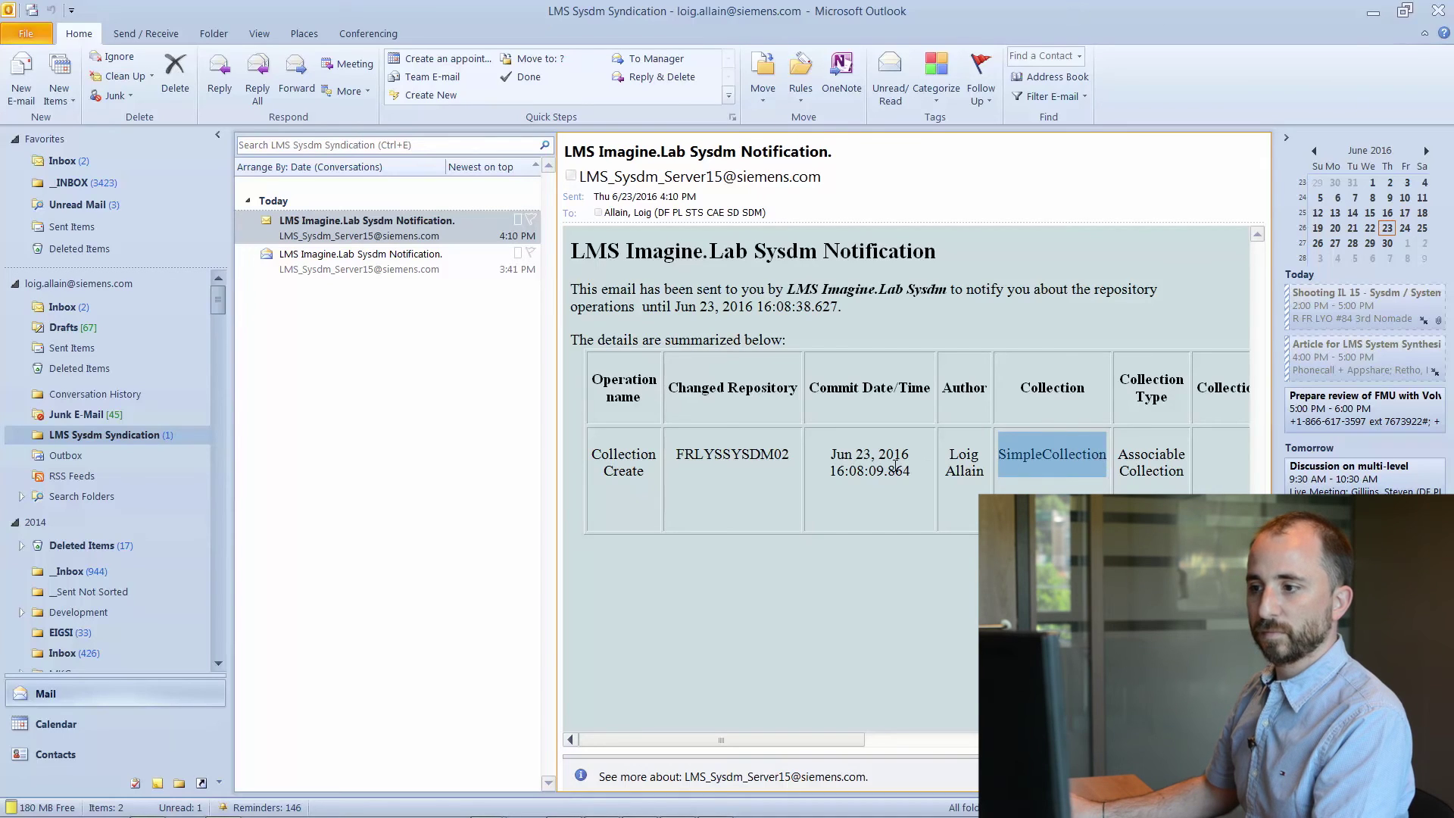
pyautogui.moveTo(833, 453); pyautogui.dragTo(897, 458)
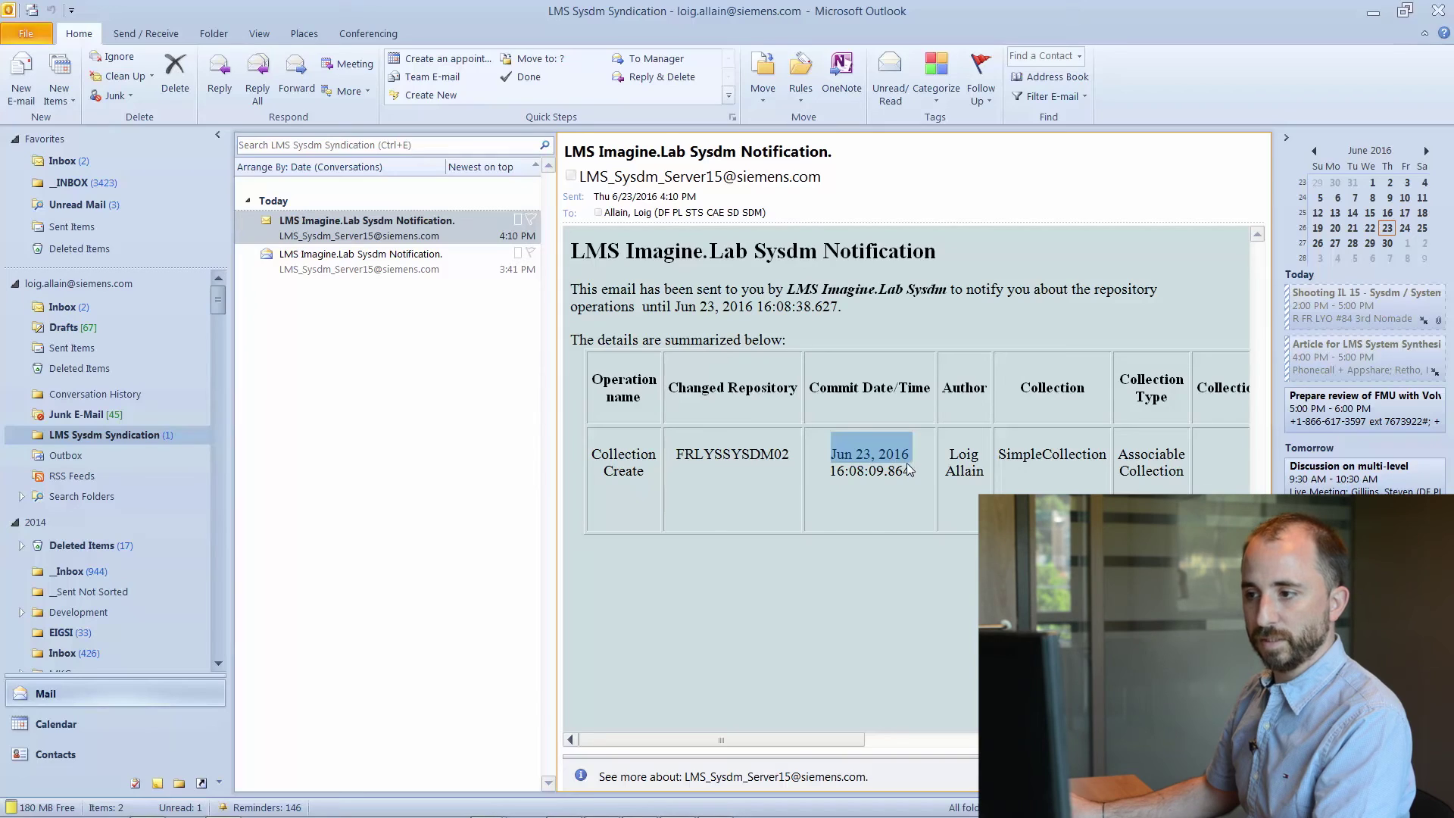